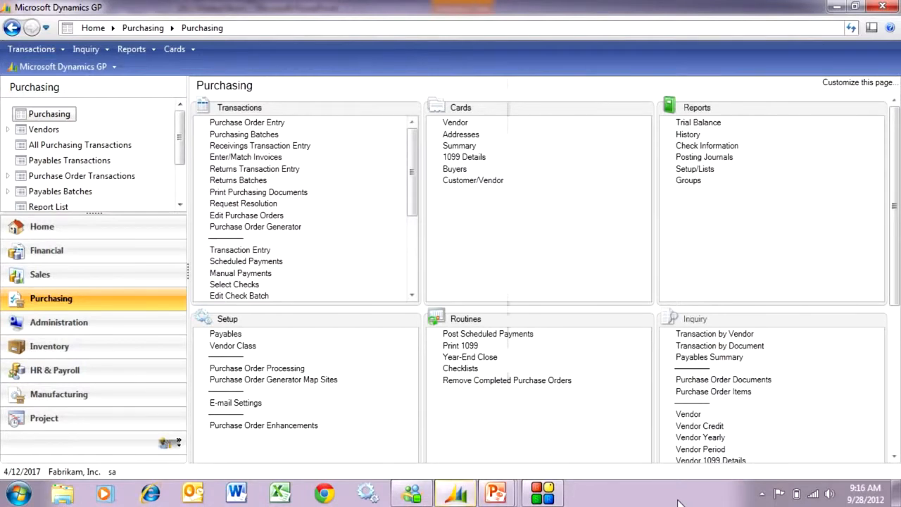
Step: Open the most recent purchase order in Purchase Order Entry and start receiving its items
{"action": "left_click", "coordinate": [243, 123]}
{"action": "left_click", "coordinate": [57, 425]}
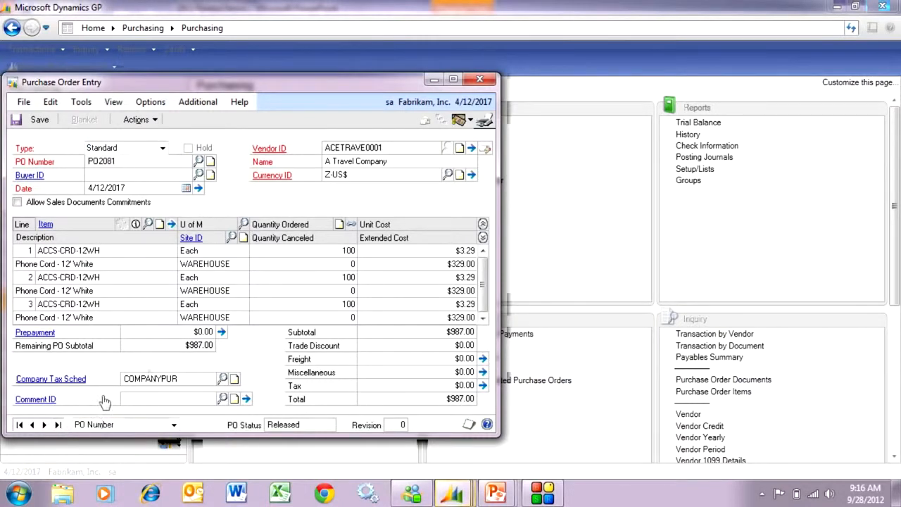
{"action": "left_click", "coordinate": [139, 121]}
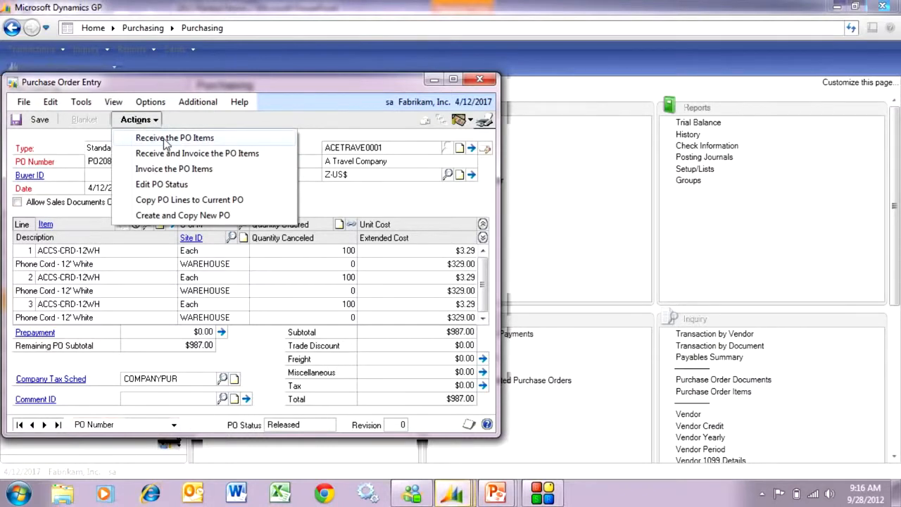
{"action": "left_click", "coordinate": [165, 143]}
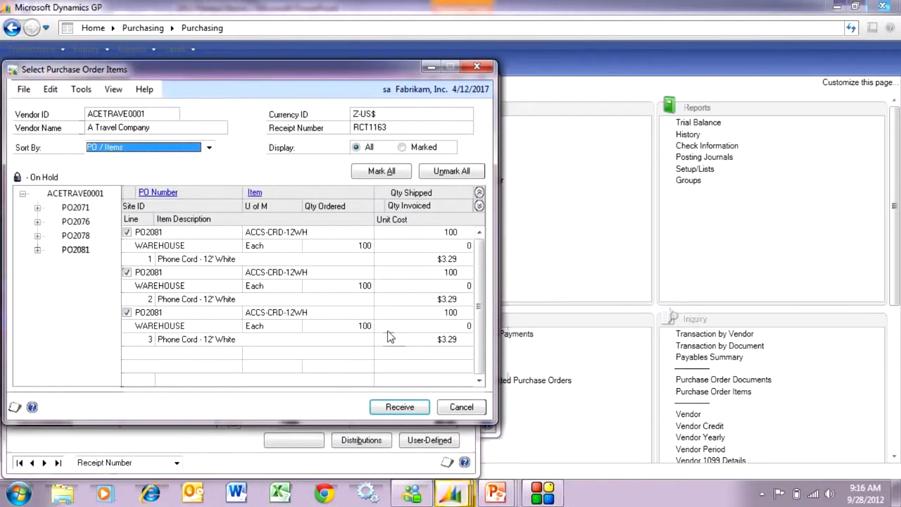
Step: Set the quantity shipped on the first Phone Cord line to 98
{"action": "left_click", "coordinate": [440, 231]}
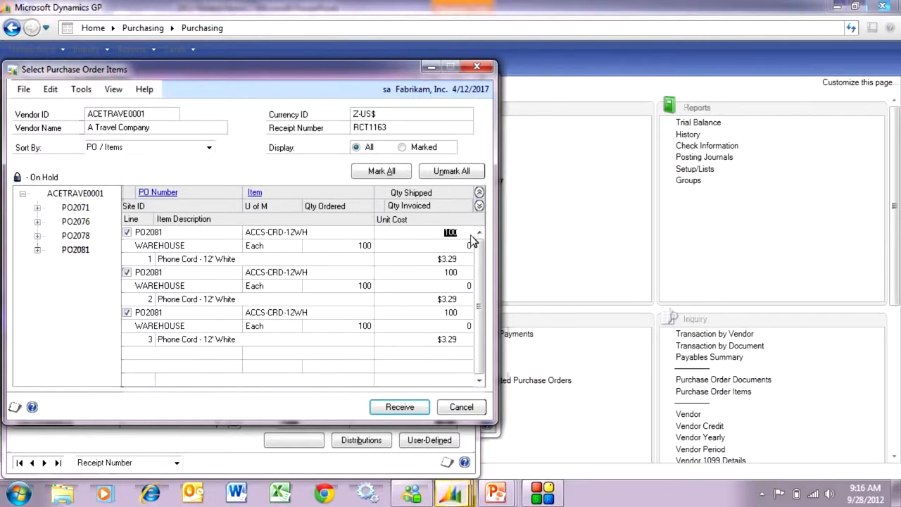
{"action": "type", "text": "98"}
{"action": "key", "text": "Tab"}
{"action": "key", "text": "Tab"}
{"action": "key", "text": "Tab"}
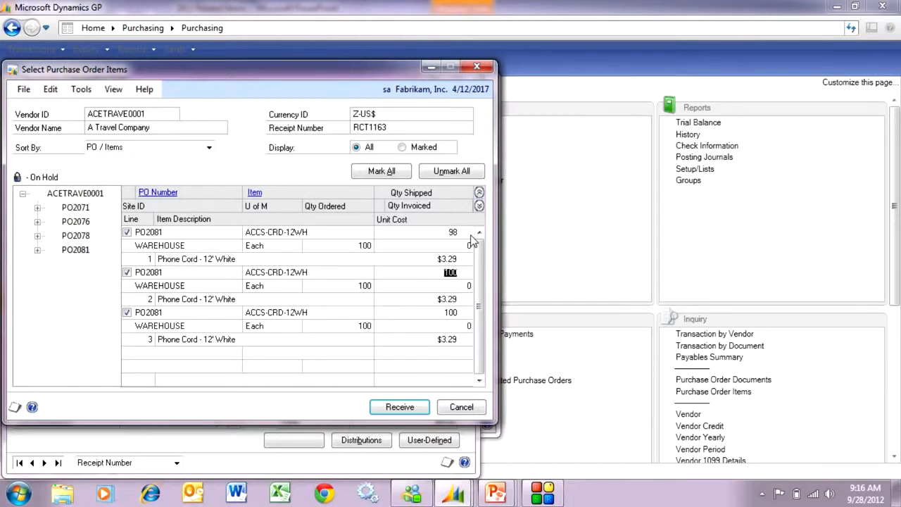
Step: Try to set the quantity shipped on the second Phone Cord line to 110
{"action": "type", "text": "110"}
{"action": "key", "text": "Tab"}
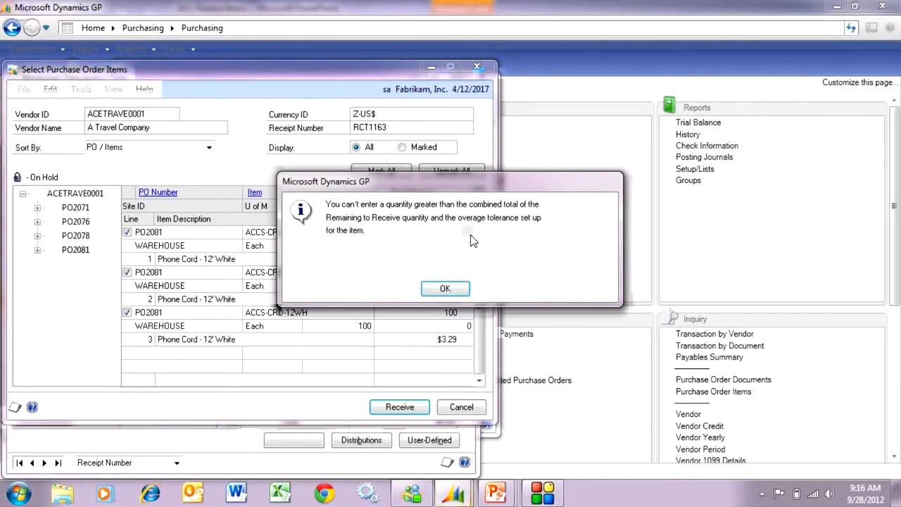
{"action": "left_click", "coordinate": [449, 288]}
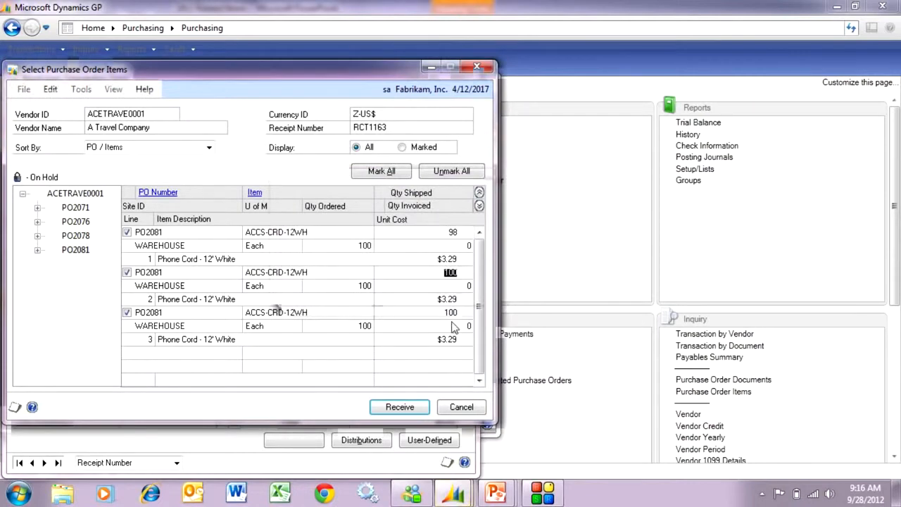
Step: Set the quantity shipped on the second Phone Cord line to 104 and receive the marked items
{"action": "type", "text": "104"}
{"action": "key", "text": "Tab"}
{"action": "left_click", "coordinate": [397, 411]}
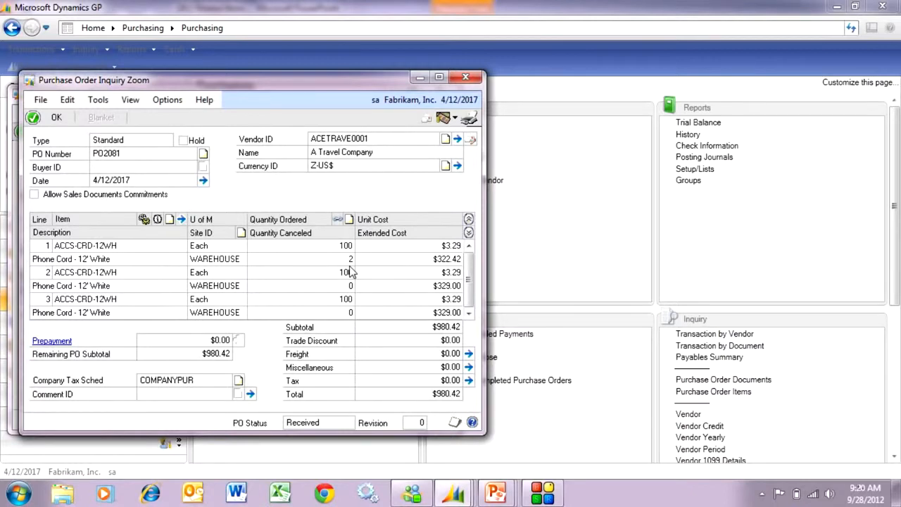
Step: Check the quantity status of the first and second lines of the received purchase order
{"action": "left_click", "coordinate": [363, 248]}
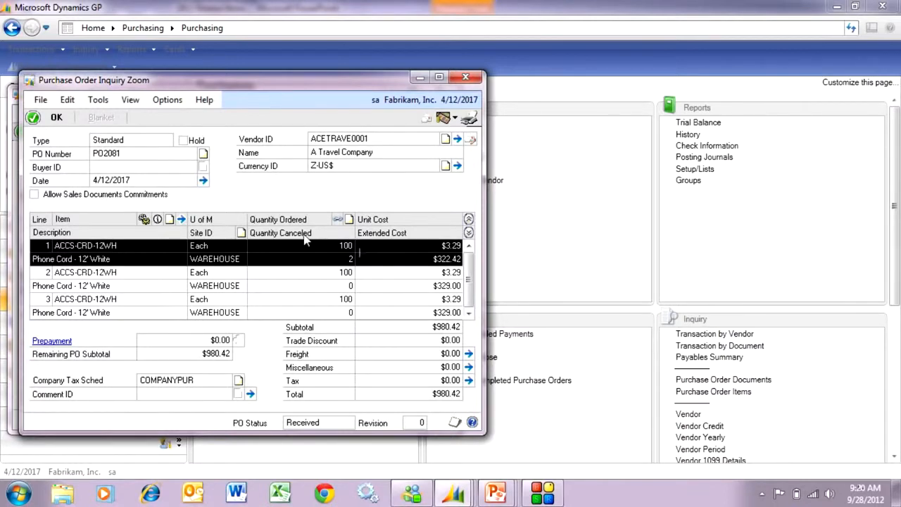
{"action": "left_click", "coordinate": [158, 220]}
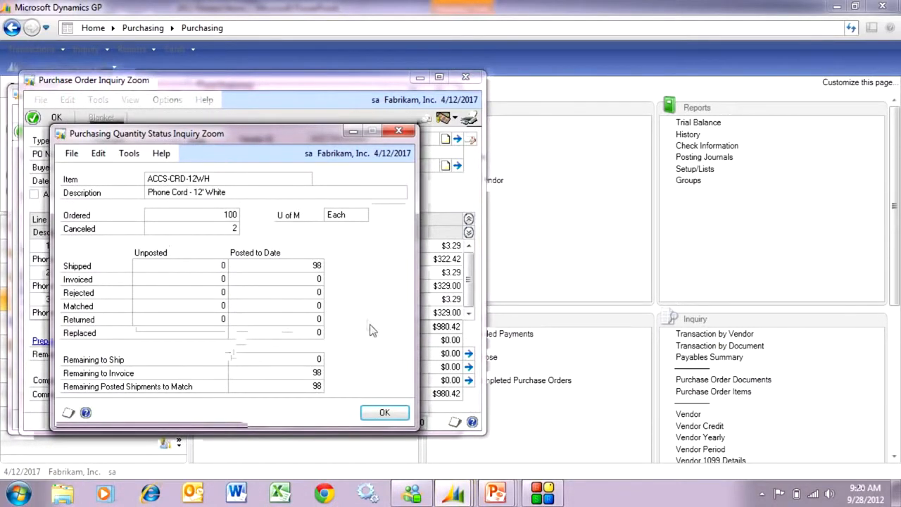
{"action": "left_click", "coordinate": [368, 415]}
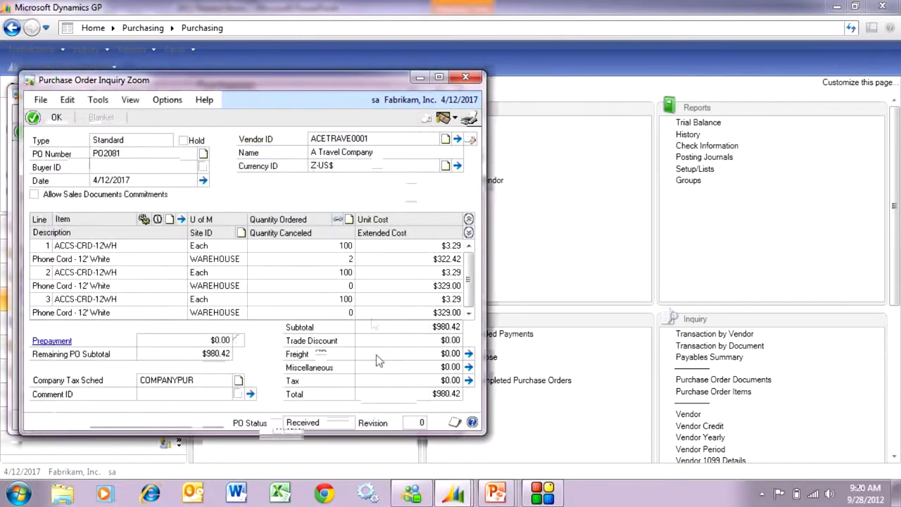
{"action": "left_click", "coordinate": [336, 282]}
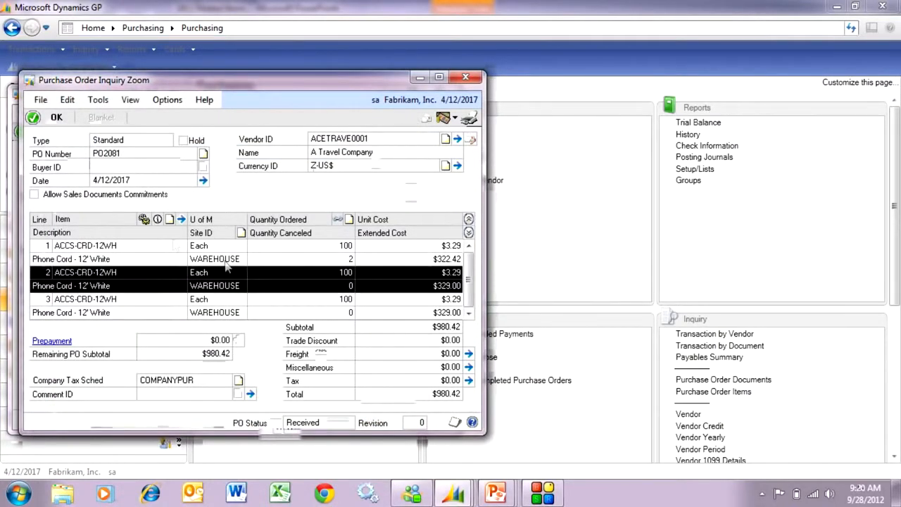
{"action": "left_click", "coordinate": [159, 220]}
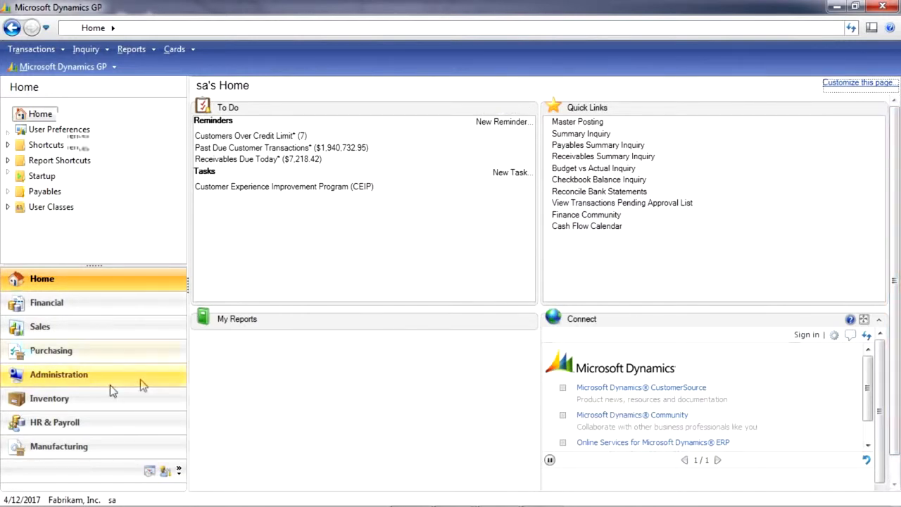
Step: Start a new standard purchase order dated 4/12/2017 for the vendor Associated Insurance Inc
{"action": "left_click", "coordinate": [105, 353]}
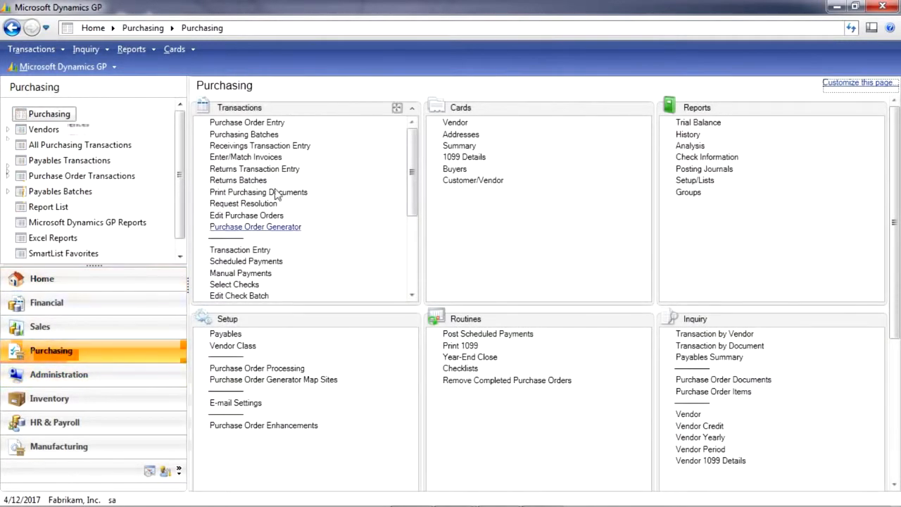
{"action": "left_click", "coordinate": [265, 124]}
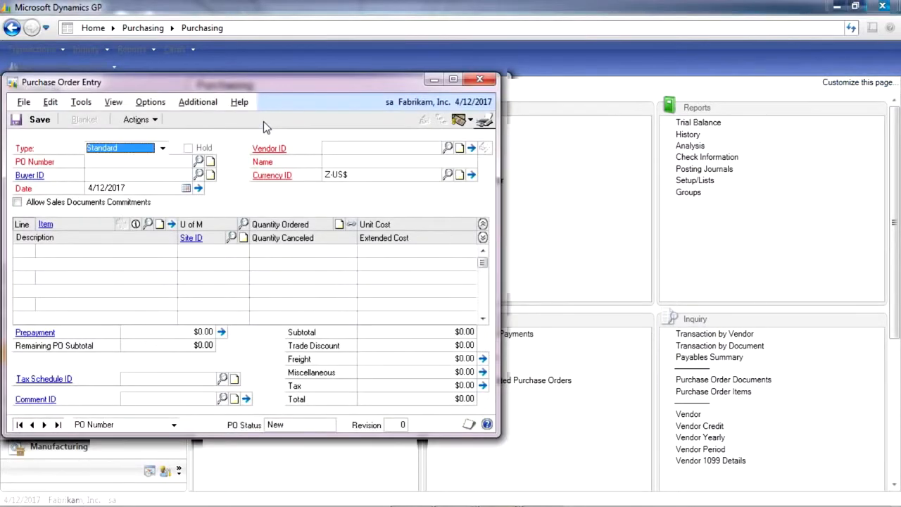
{"action": "key", "text": "Tab"}
{"action": "key", "text": "Tab"}
{"action": "key", "text": "Tab"}
{"action": "key", "text": "Tab"}
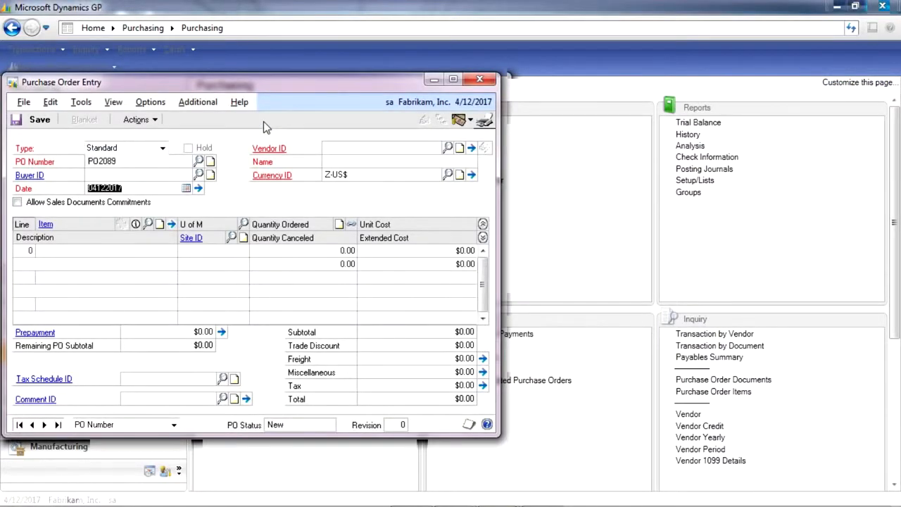
{"action": "key", "text": "Tab"}
{"action": "key", "text": "ctrl+q"}
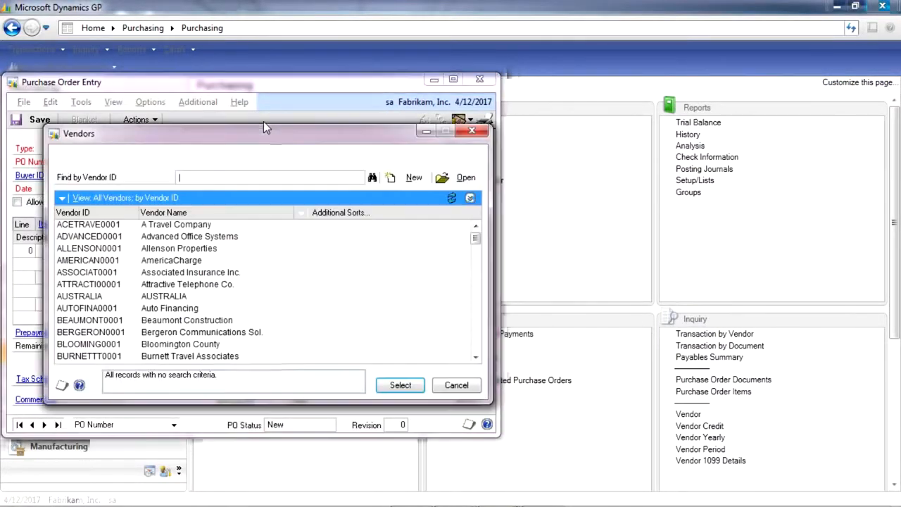
{"action": "double_click", "coordinate": [219, 273]}
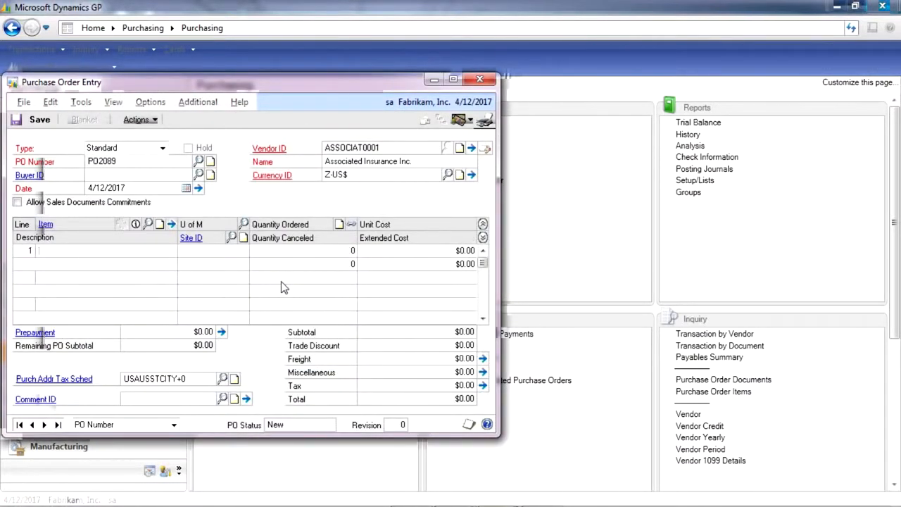
Step: Order 10 MISC SUPPLIES at $500.00 each with a $3,000.00 prepayment, and save the purchase order
{"action": "type", "text": "MISC SUPPLIES"}
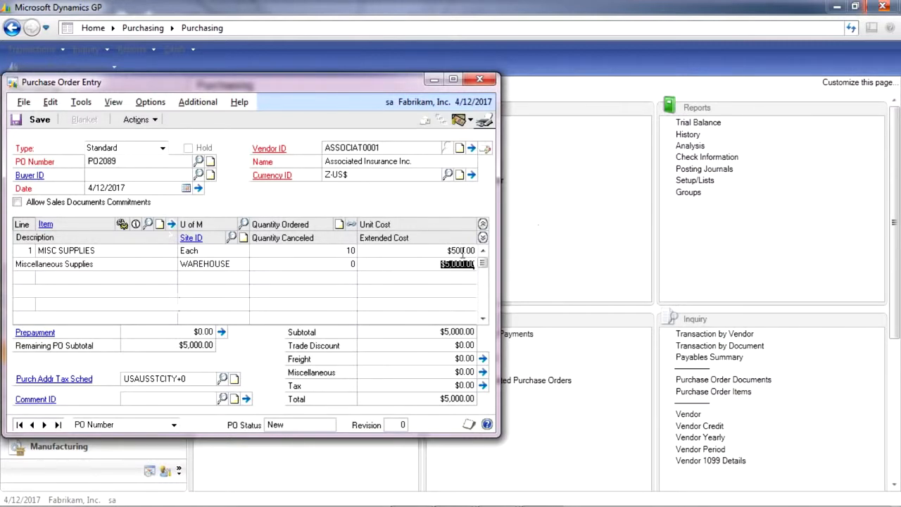
{"action": "left_click", "coordinate": [197, 334]}
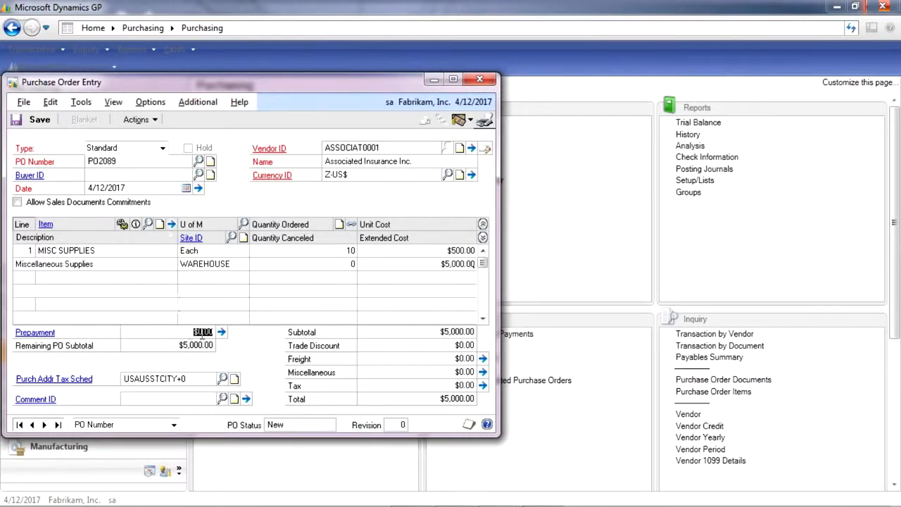
{"action": "type", "text": "3000"}
{"action": "key", "text": "Tab"}
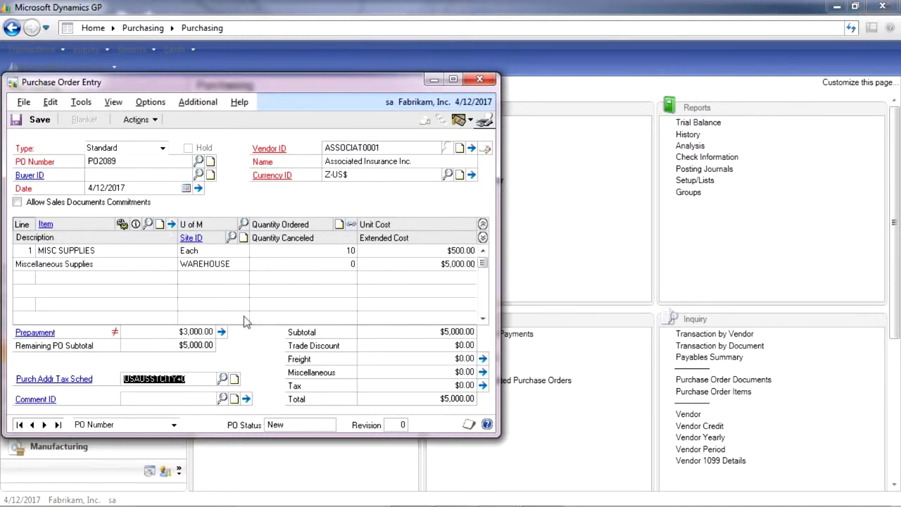
{"action": "left_click", "coordinate": [35, 121]}
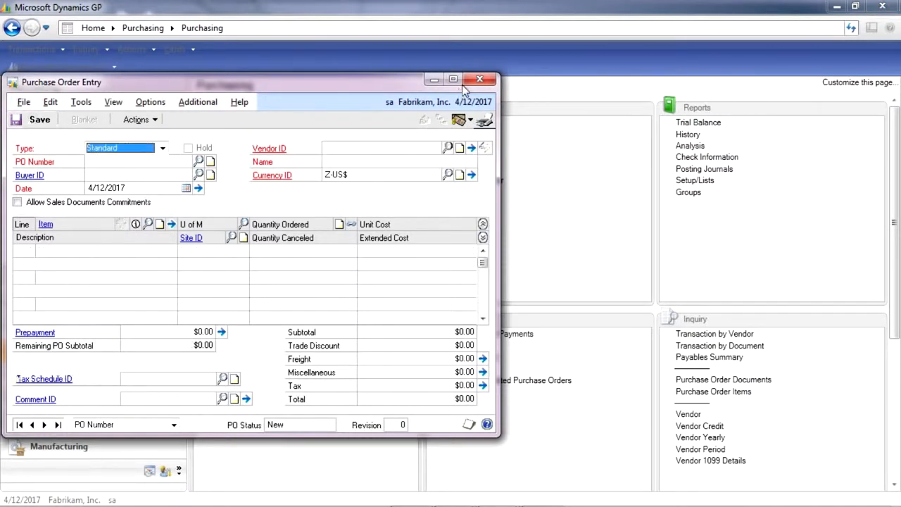
{"action": "left_click", "coordinate": [480, 79]}
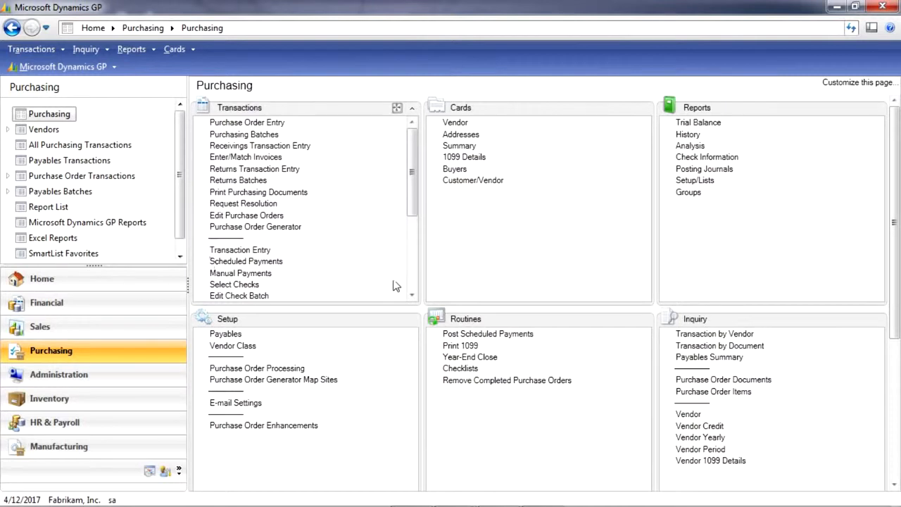
Step: Add a new payables check batch named PO DEPOSIT from Edit Check Batch
{"action": "left_click", "coordinate": [268, 295]}
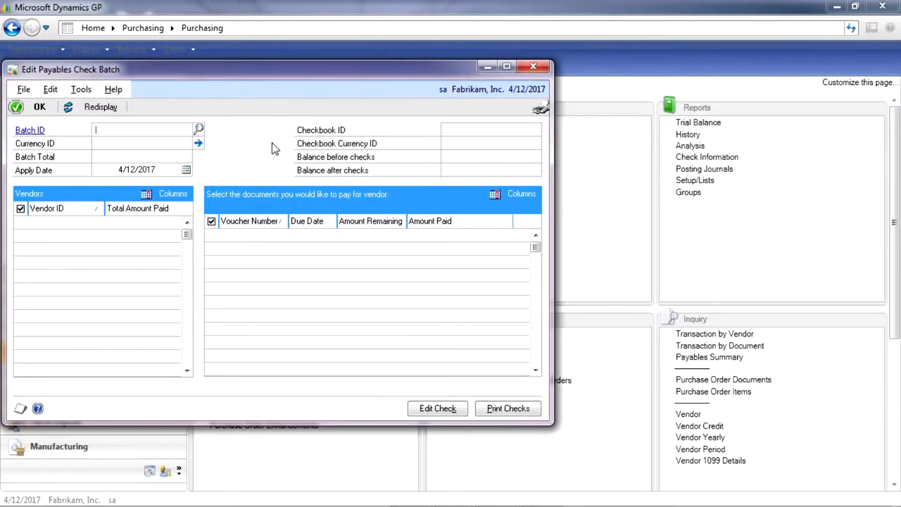
{"action": "type", "text": "PO"}
{"action": "left_click", "coordinate": [141, 145]}
{"action": "key", "text": "Tab"}
{"action": "left_click", "coordinate": [423, 302]}
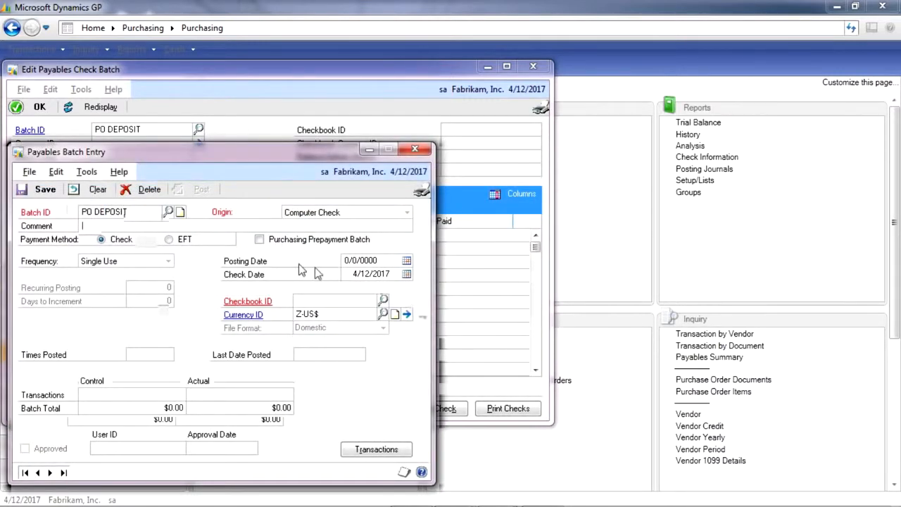
Step: Mark the batch as a Purchasing Prepayment Batch using the UPTOWN TRUST checkbook, and save it
{"action": "left_click", "coordinate": [259, 238]}
{"action": "left_click", "coordinate": [331, 299]}
{"action": "left_click", "coordinate": [386, 301]}
{"action": "double_click", "coordinate": [211, 281]}
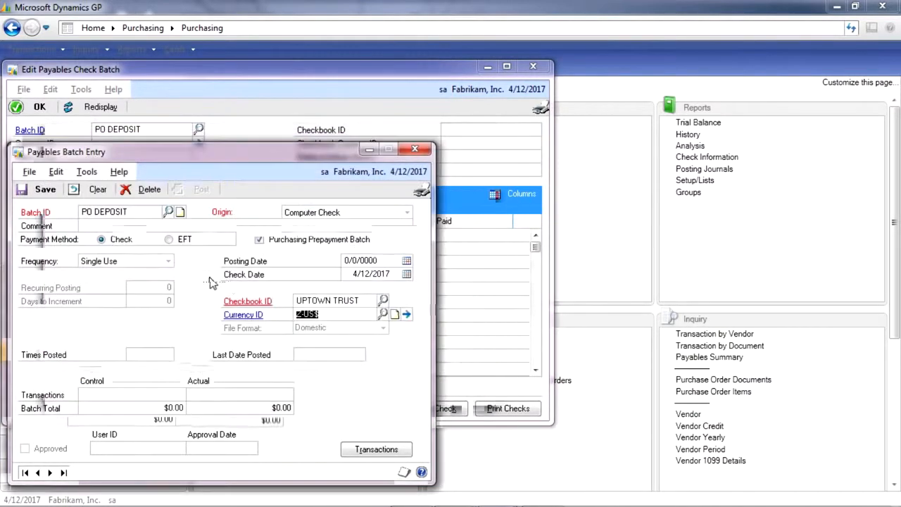
{"action": "key", "text": "ctrl+s"}
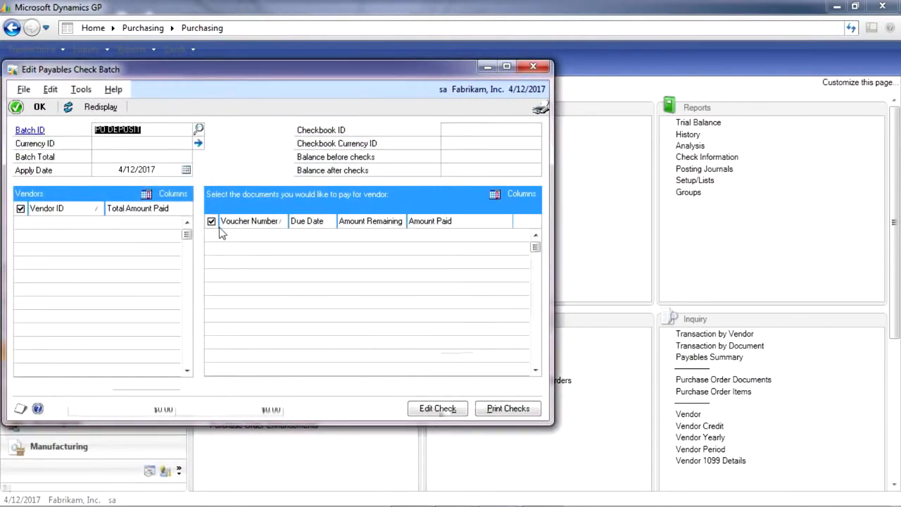
Step: Load the PO DEPOSIT batch, include Associated Insurance Inc.'s prepayment, and proceed to printing its check
{"action": "key", "text": "Tab"}
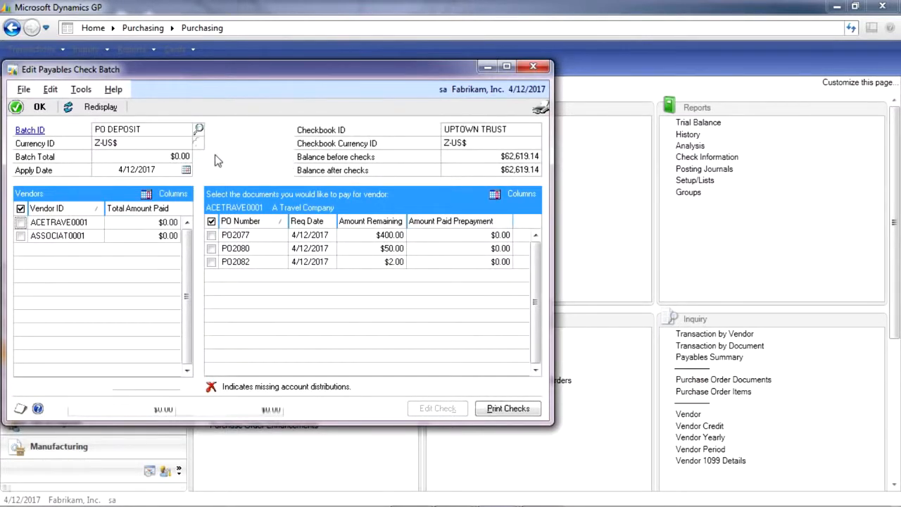
{"action": "left_click", "coordinate": [23, 236]}
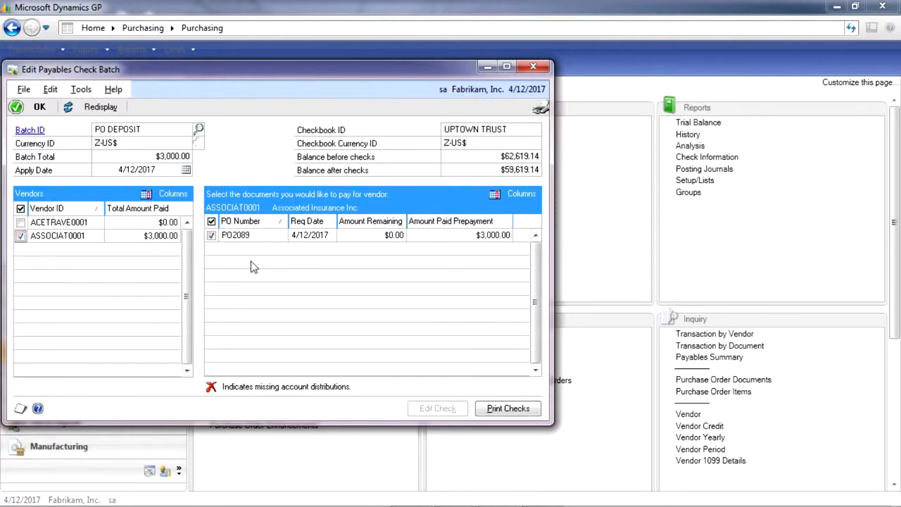
{"action": "left_click", "coordinate": [504, 411]}
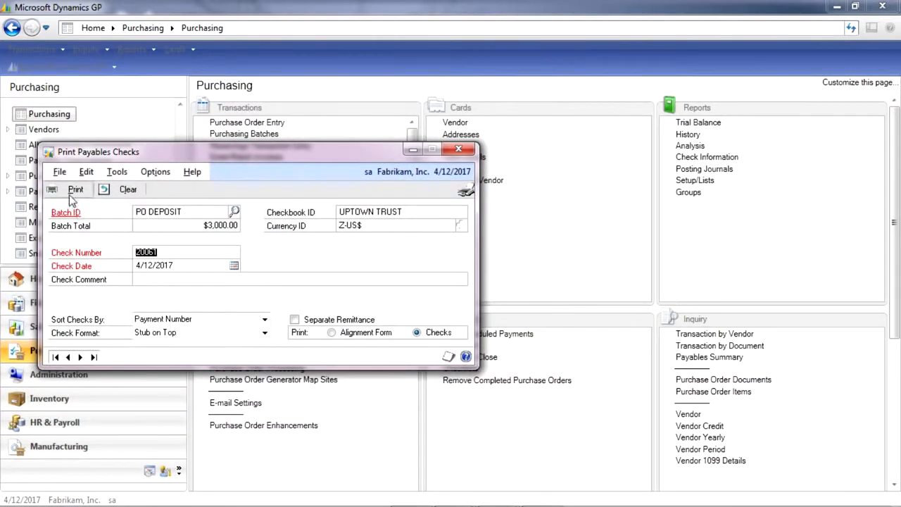
Step: Print the check to the screen in the Stub Top/Bottom - Graphical format and enlarge the output window
{"action": "left_click", "coordinate": [264, 332]}
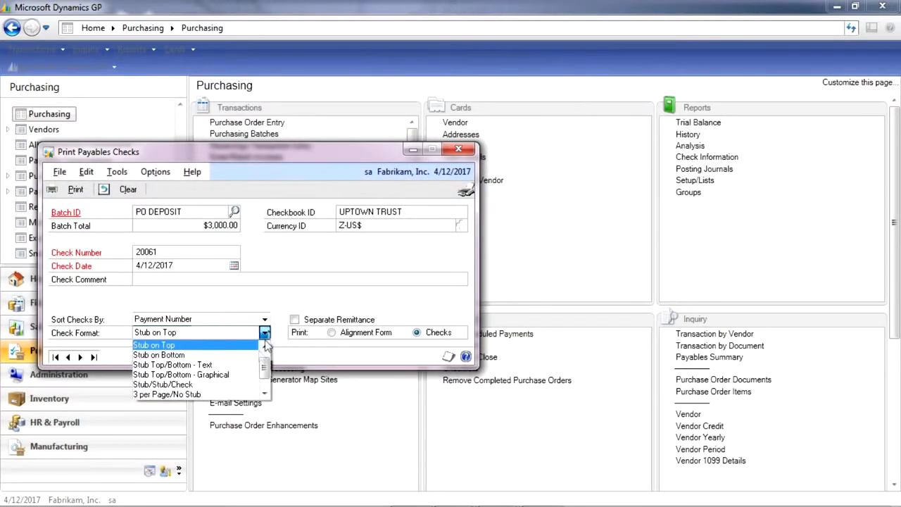
{"action": "left_click", "coordinate": [232, 374]}
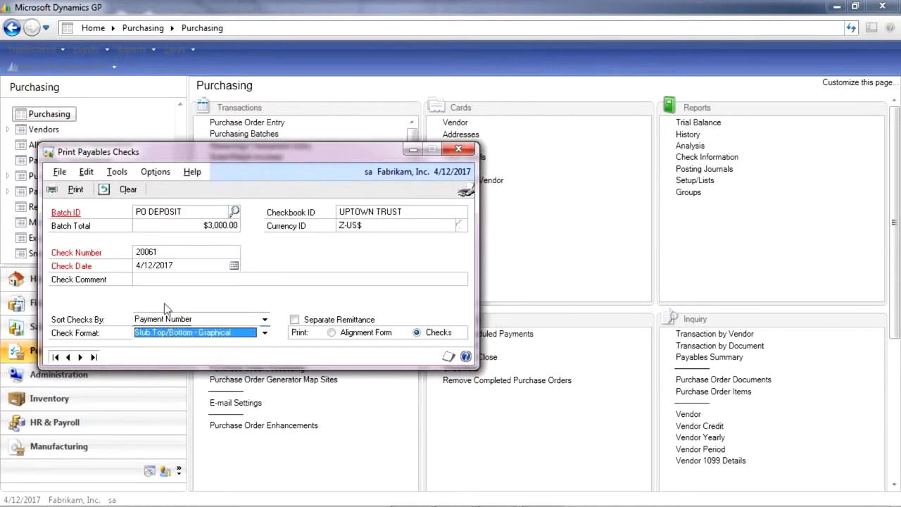
{"action": "left_click", "coordinate": [77, 195]}
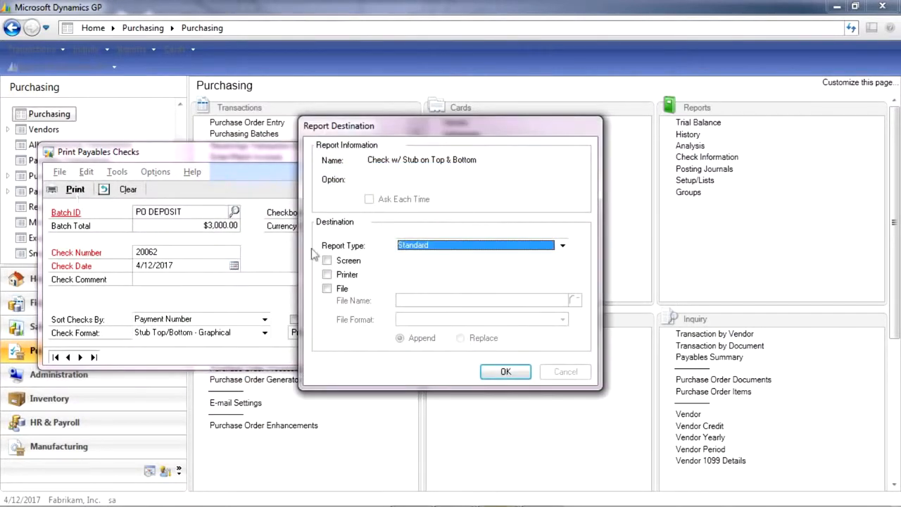
{"action": "left_click", "coordinate": [326, 260]}
{"action": "left_click", "coordinate": [505, 372]}
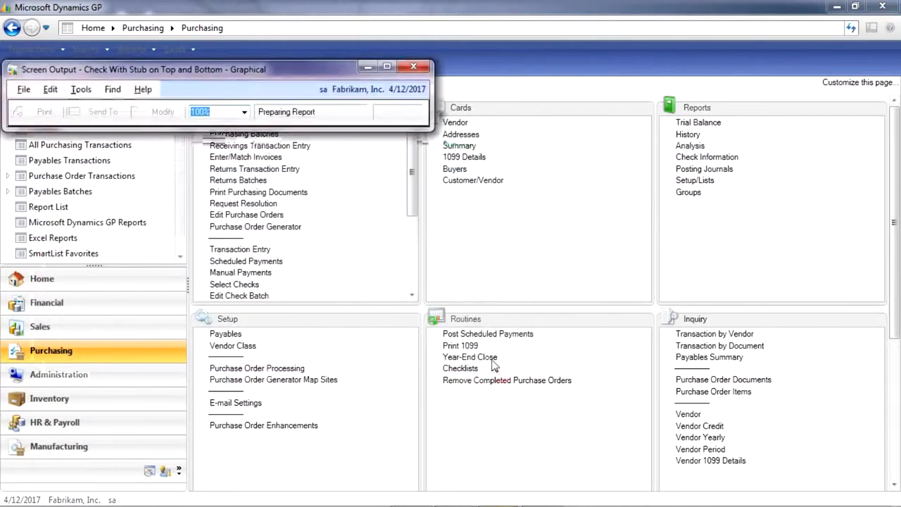
{"action": "left_click", "coordinate": [429, 68]}
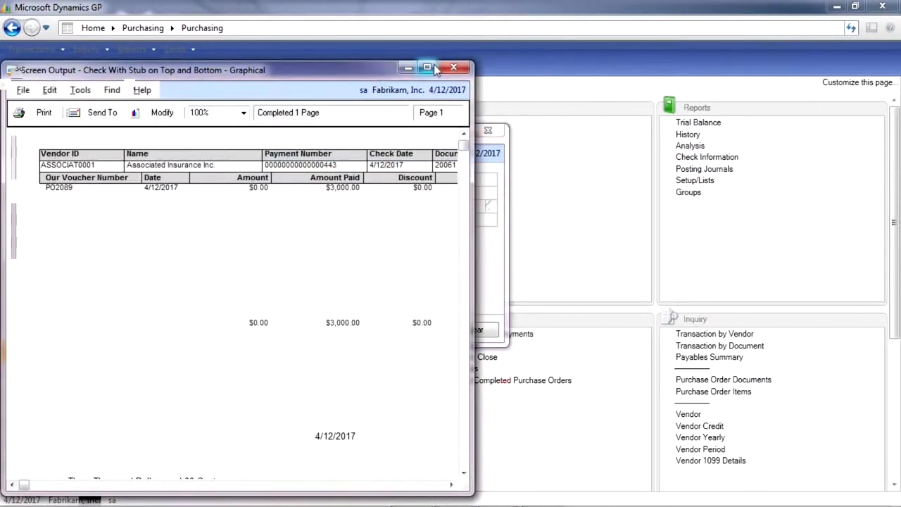
Step: Enlarge and close the check preview, and process Post Checks for the PO DEPOSIT batch
{"action": "left_click", "coordinate": [436, 68]}
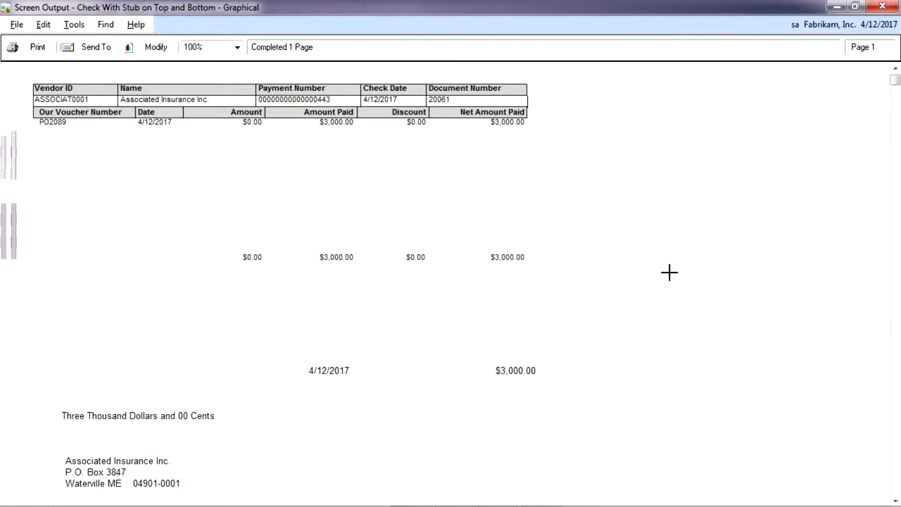
{"action": "left_click", "coordinate": [882, 6]}
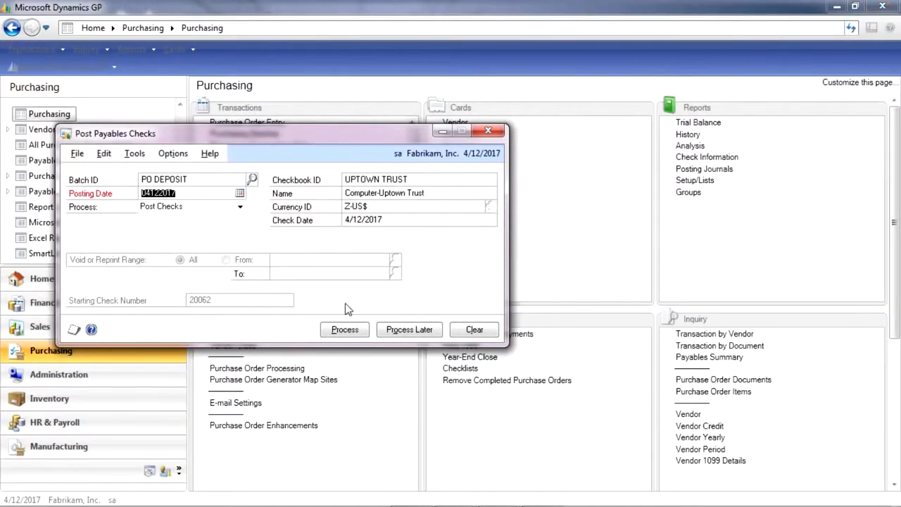
{"action": "left_click", "coordinate": [341, 329]}
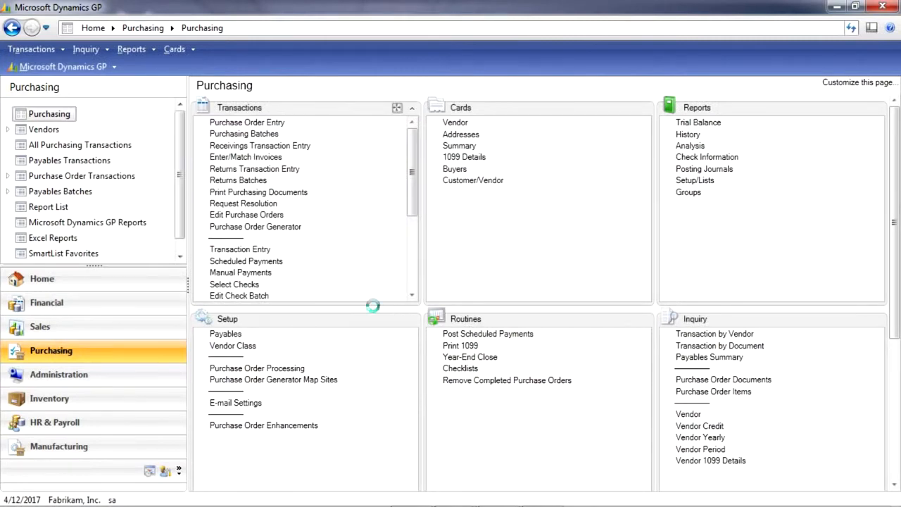
Step: Bring up the last purchase order in Purchase Order Entry and review the payment details of its prepayment
{"action": "left_click", "coordinate": [245, 123]}
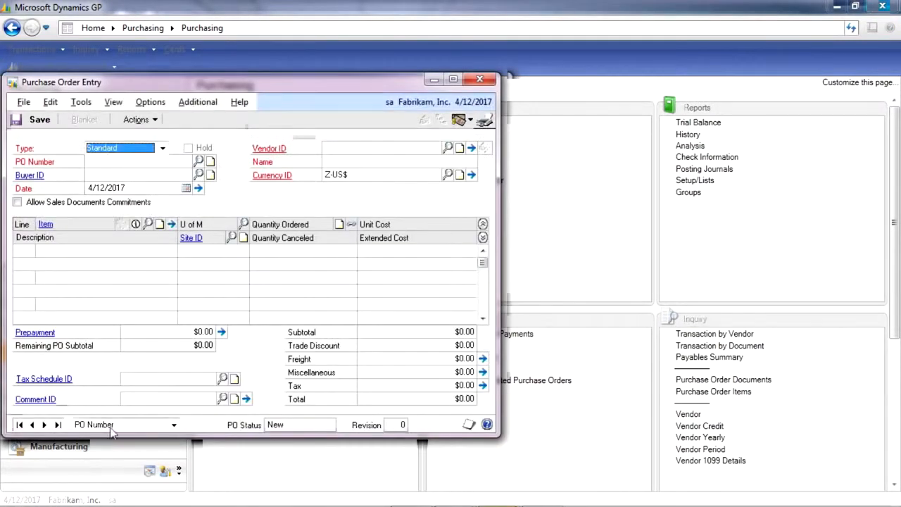
{"action": "left_click", "coordinate": [58, 425]}
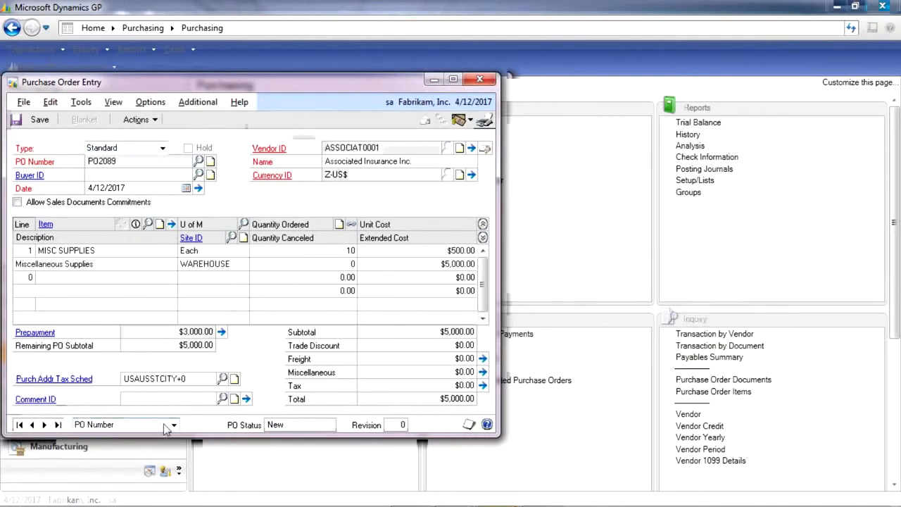
{"action": "left_click", "coordinate": [222, 333]}
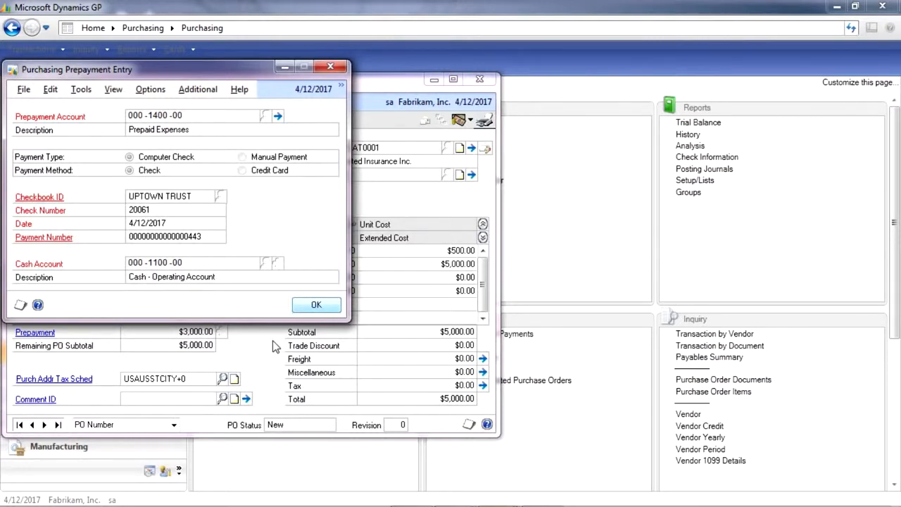
{"action": "left_click", "coordinate": [316, 305]}
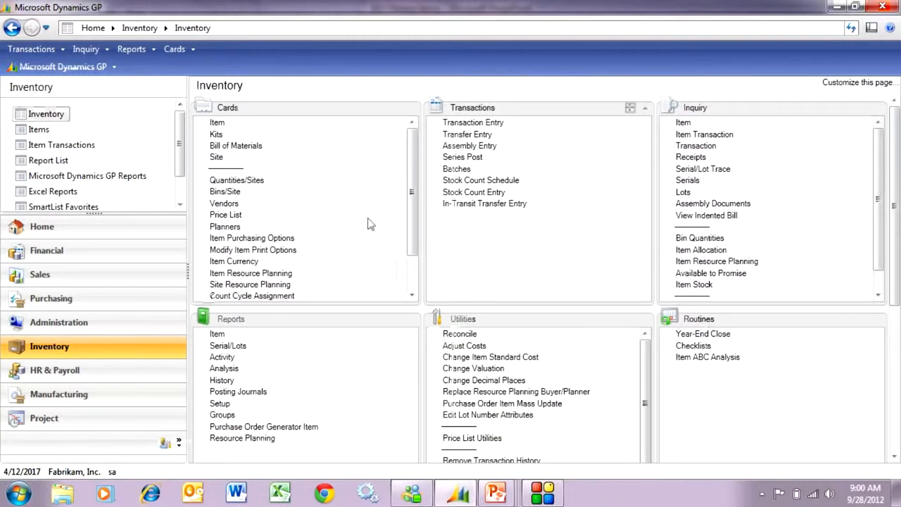
Step: Bring up item ACCS-CRD-12WH in Item Maintenance and open its suggested items
{"action": "left_click", "coordinate": [217, 124]}
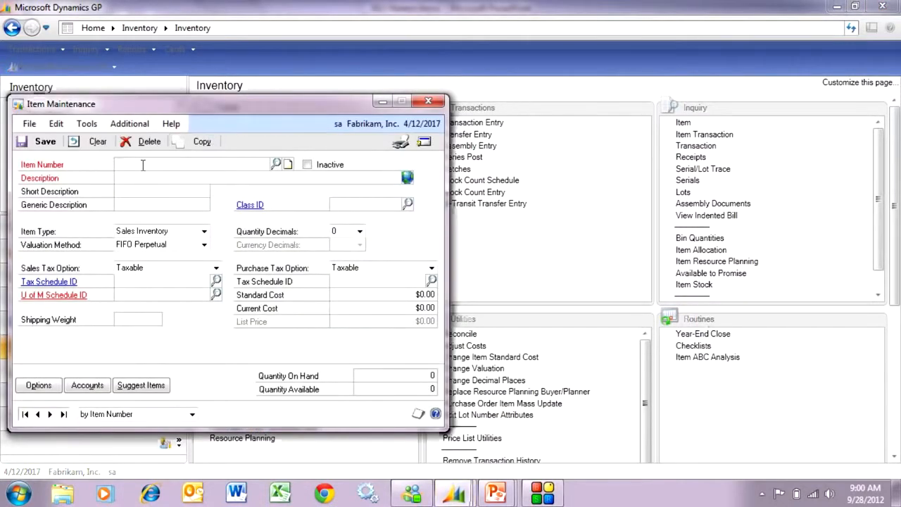
{"action": "type", "text": "AC"}
{"action": "left_click", "coordinate": [141, 177]}
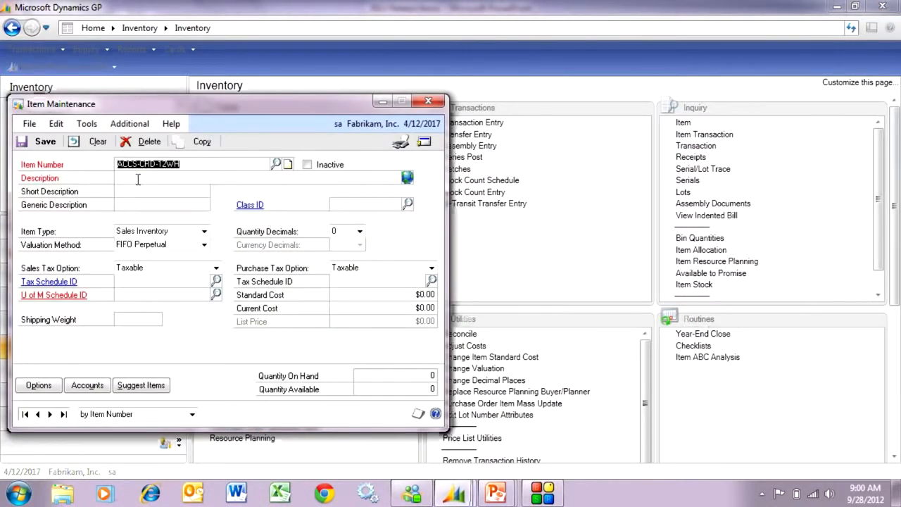
{"action": "key", "text": "Tab"}
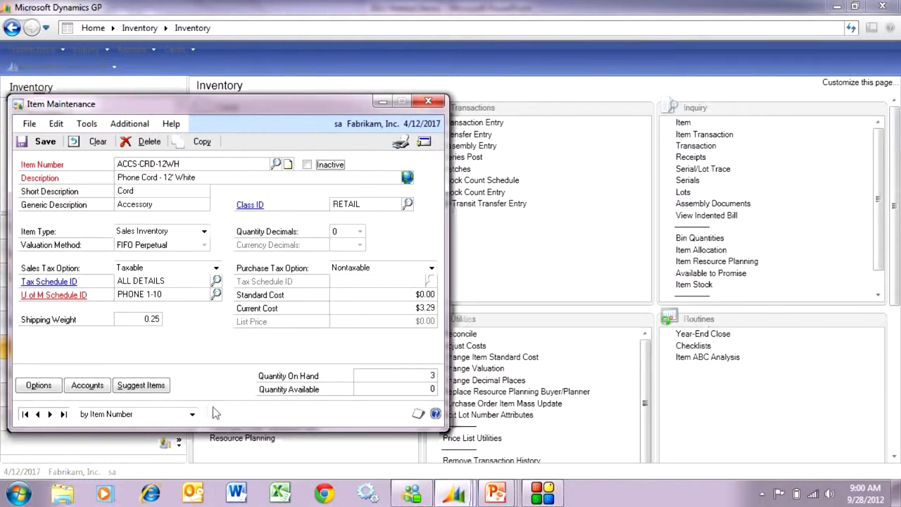
{"action": "left_click", "coordinate": [147, 386]}
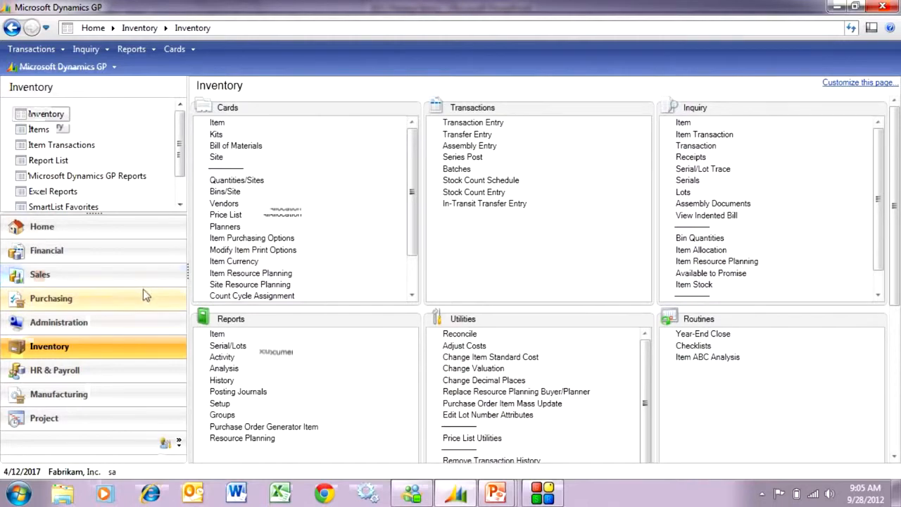
Step: Start a new sales order for customer Adam Park Resort and fill in its batch ID
{"action": "left_click", "coordinate": [116, 282]}
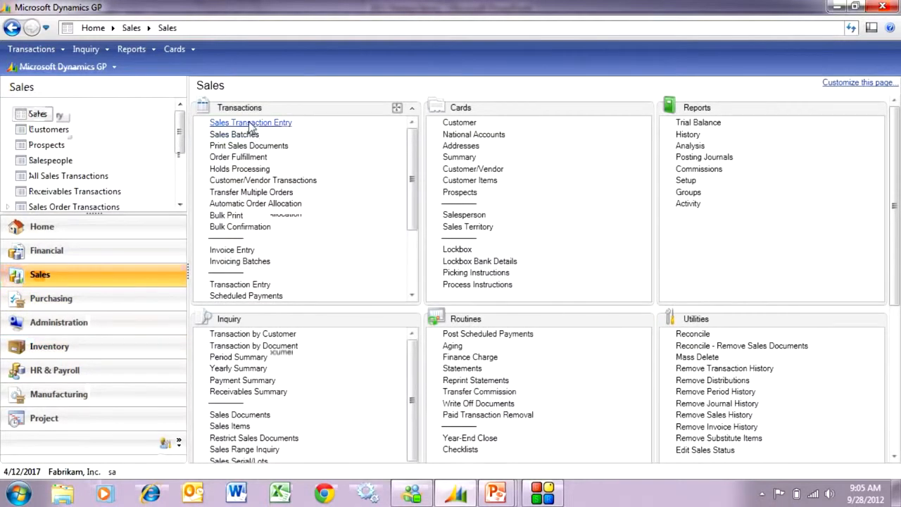
{"action": "left_click", "coordinate": [250, 123]}
{"action": "key", "text": "Tab"}
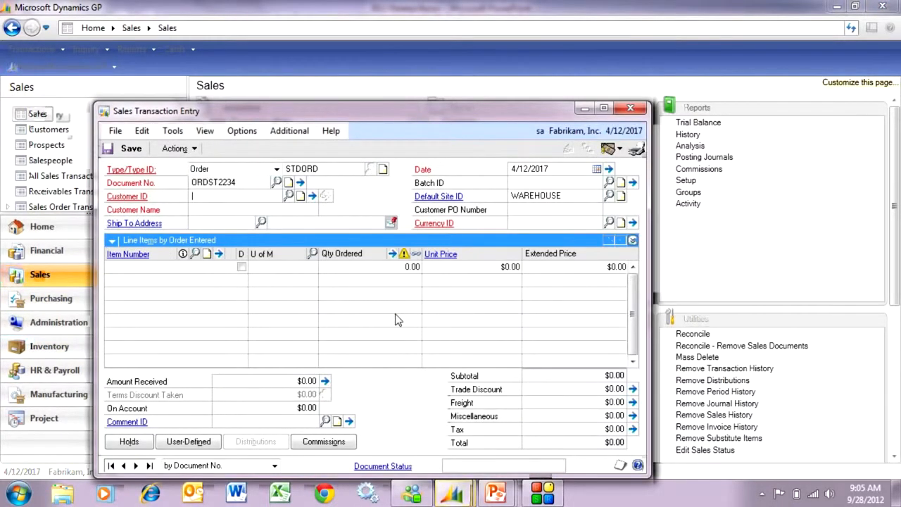
{"action": "key", "text": "ctrl+l"}
{"action": "double_click", "coordinate": [197, 237]}
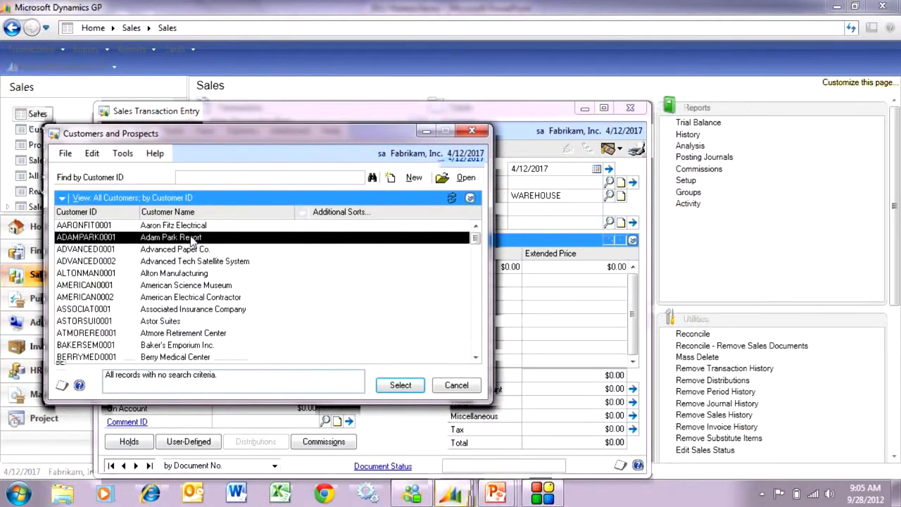
{"action": "type", "text": "STEVE"}
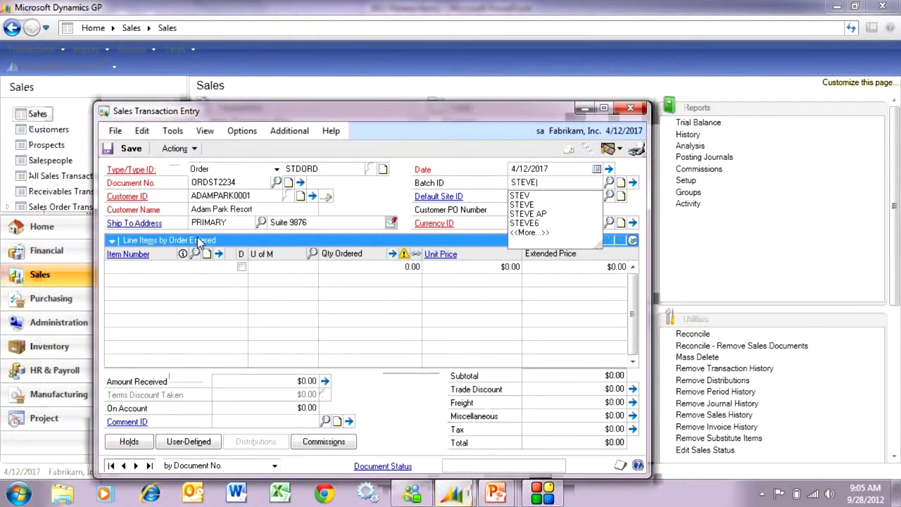
{"action": "key", "text": "Tab"}
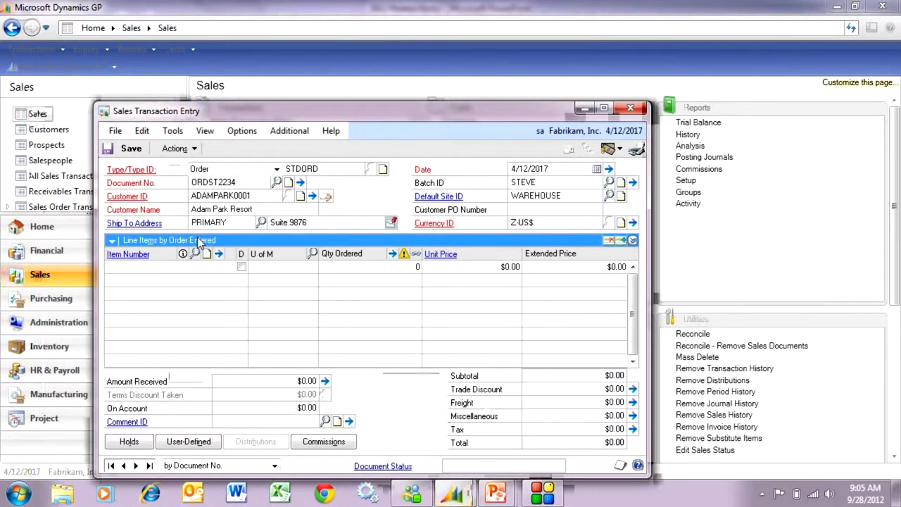
Step: Add item ACCS-CRD-12WH to the order with a quantity of 1 and complete the line
{"action": "type", "text": "A"}
{"action": "left_click", "coordinate": [143, 280]}
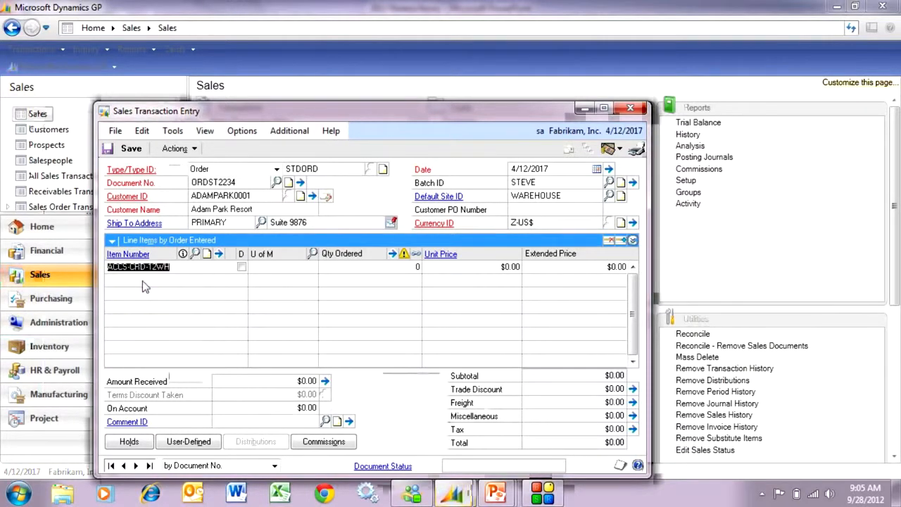
{"action": "key", "text": "Tab"}
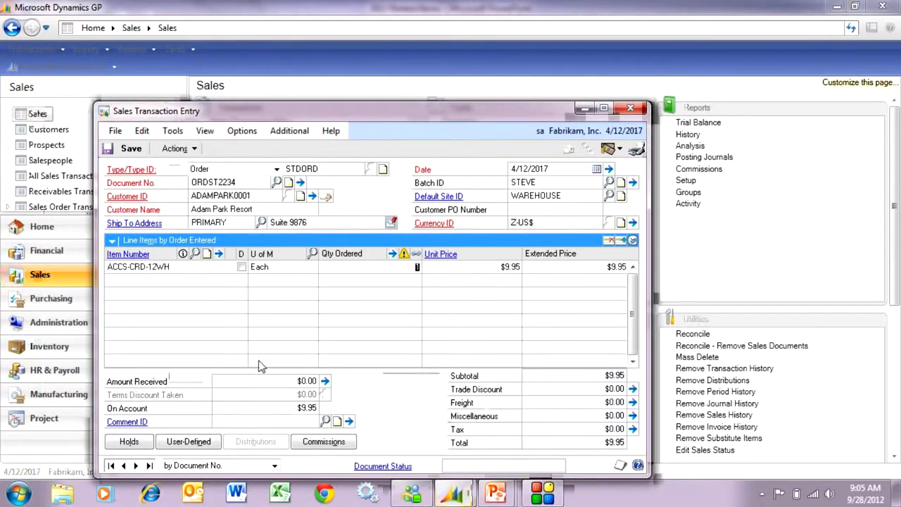
{"action": "key", "text": "Tab"}
{"action": "key", "text": "Tab"}
{"action": "key", "text": "Tab"}
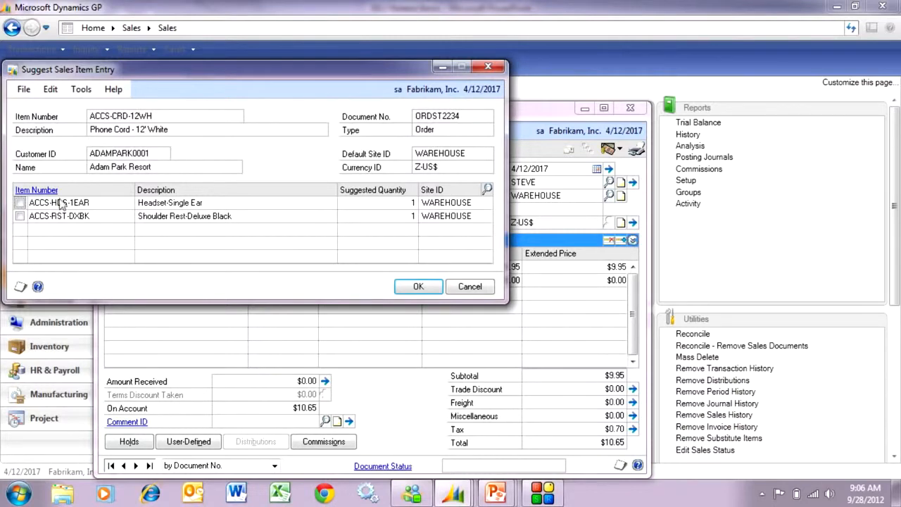
Step: Accept the suggested items Headset-Single Ear and Shoulder Rest-Deluxe Black, entering a quantity of 2 for the shoulder rest
{"action": "left_click", "coordinate": [20, 203]}
{"action": "left_click", "coordinate": [21, 216]}
{"action": "type", "text": "2"}
{"action": "key", "text": "Tab"}
{"action": "left_click", "coordinate": [416, 287]}
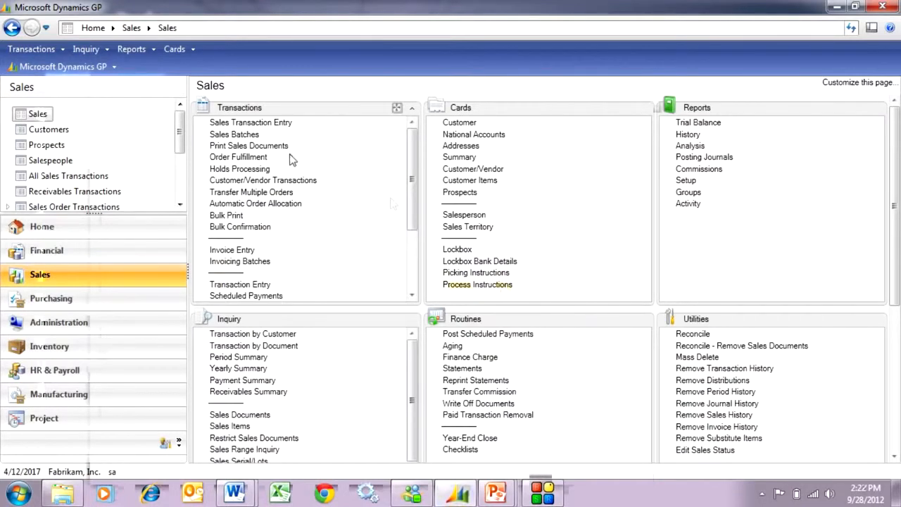
Step: Start a new sales order for customer Advanced Paper Co. and fill in its batch ID
{"action": "left_click", "coordinate": [260, 124]}
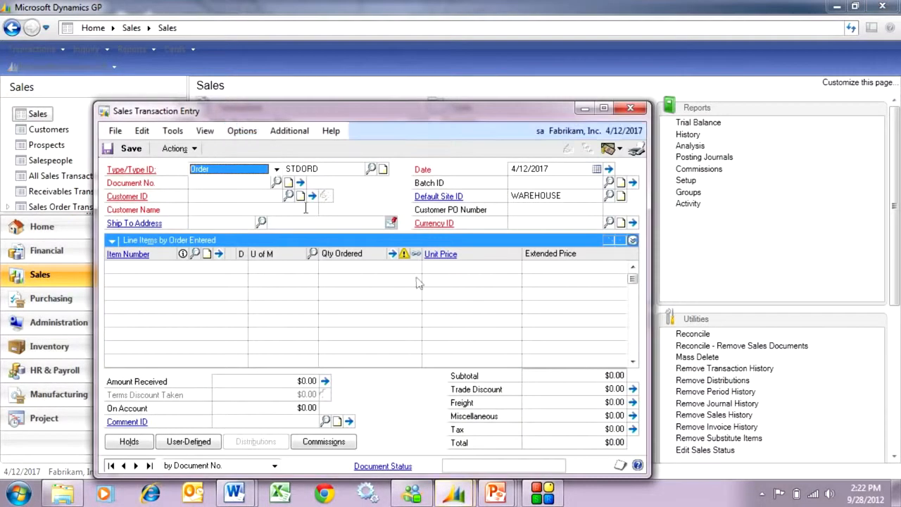
{"action": "key", "text": "Tab"}
{"action": "key", "text": "Tab"}
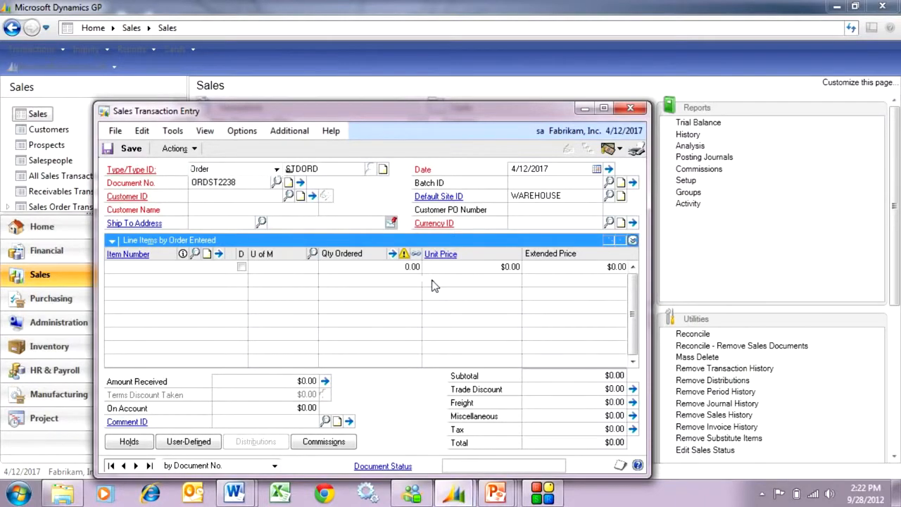
{"action": "key", "text": "ctrl+l"}
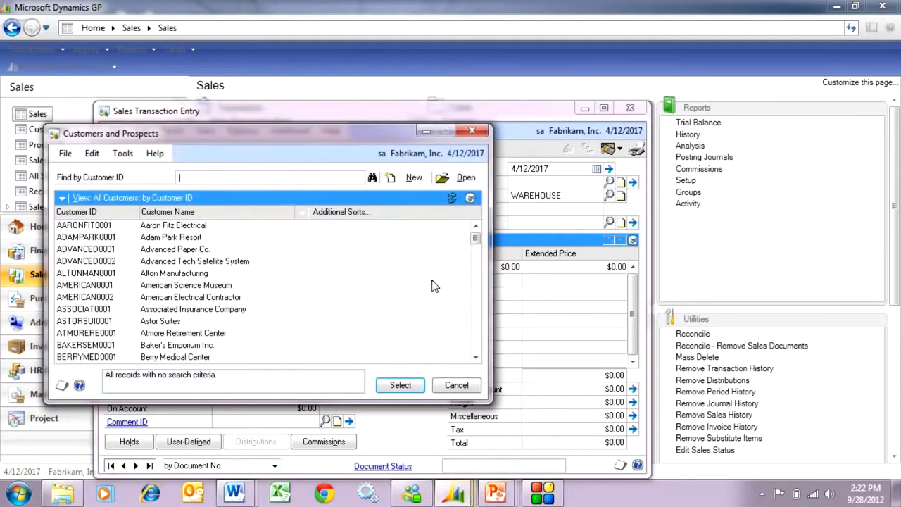
{"action": "double_click", "coordinate": [188, 250]}
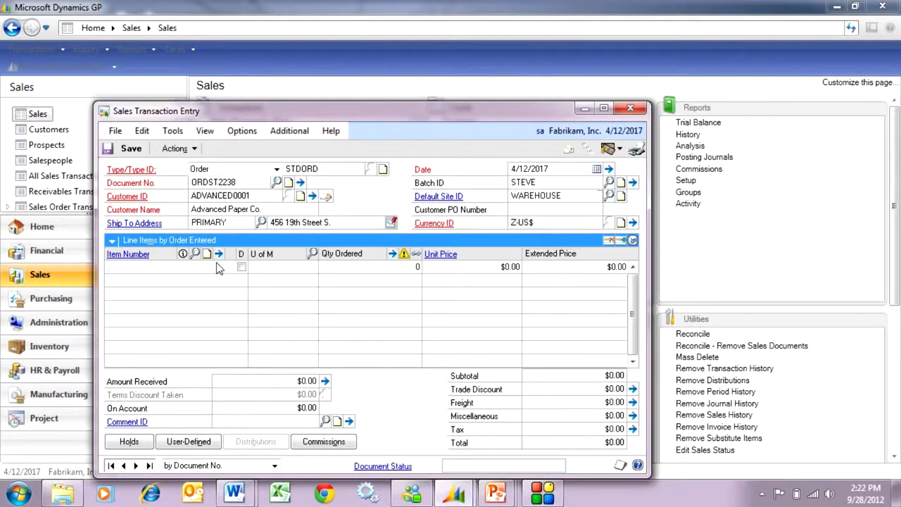
Step: Add item 4-A3539A to the order with a quantity of 20 and proceed to its serial number entry
{"action": "type", "text": "4-A"}
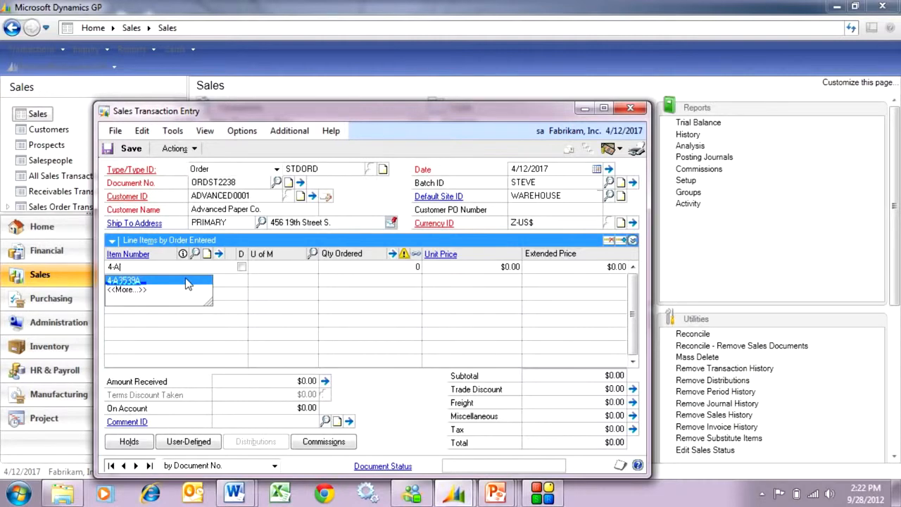
{"action": "left_click", "coordinate": [189, 281]}
{"action": "type", "text": "20"}
{"action": "key", "text": "Tab"}
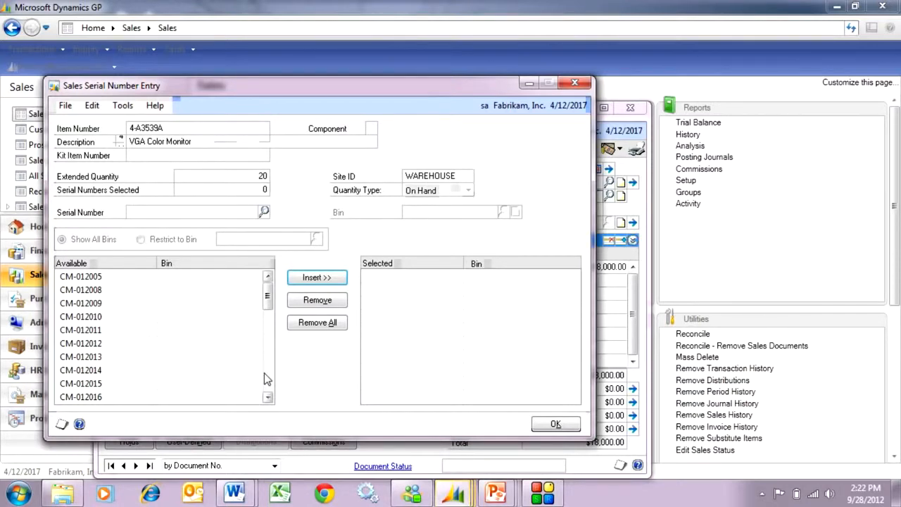
Step: Assign serial number CM-012005, followed by CM-012008, CM-012011, CM-012013 and CM-012015 together, to the monitor line
{"action": "left_click", "coordinate": [90, 279]}
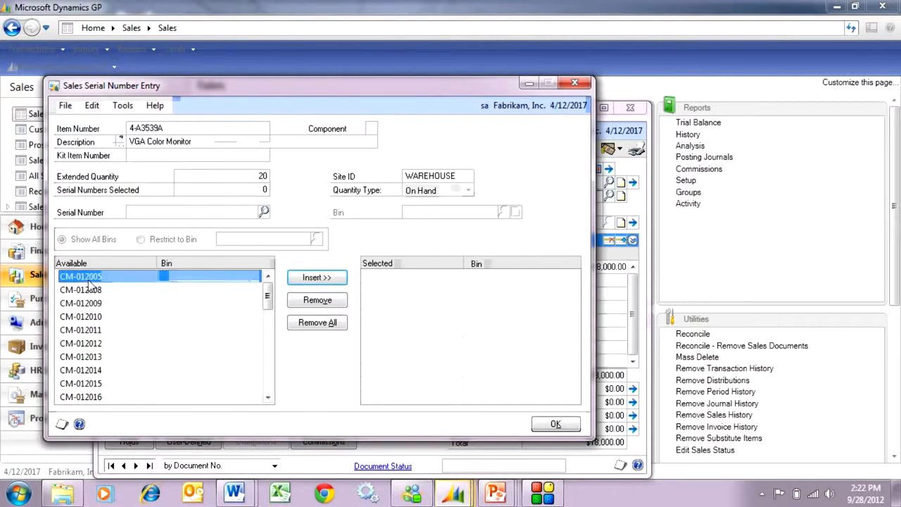
{"action": "left_click", "coordinate": [314, 280]}
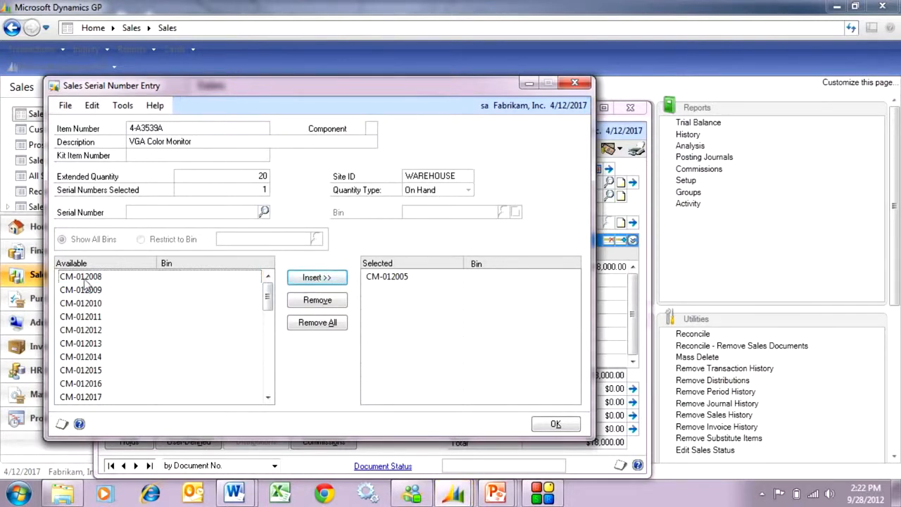
{"action": "left_click", "coordinate": [88, 279]}
{"action": "left_click", "coordinate": [92, 316], "text": "ctrl"}
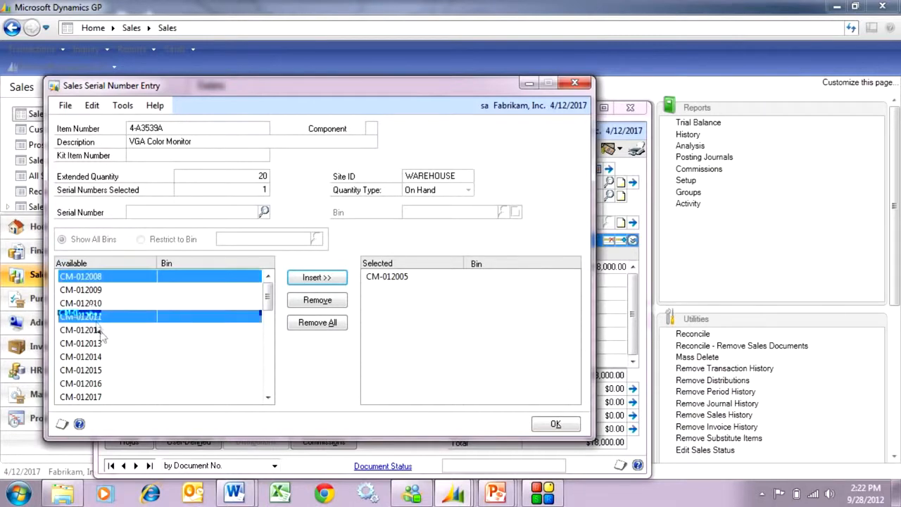
{"action": "left_click", "coordinate": [100, 350], "text": "ctrl"}
{"action": "left_click", "coordinate": [105, 371], "text": "ctrl"}
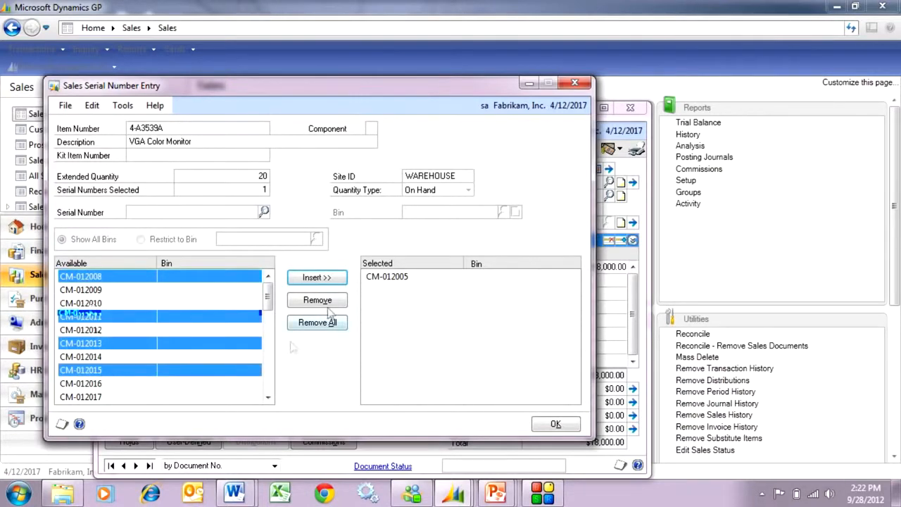
{"action": "left_click", "coordinate": [317, 278]}
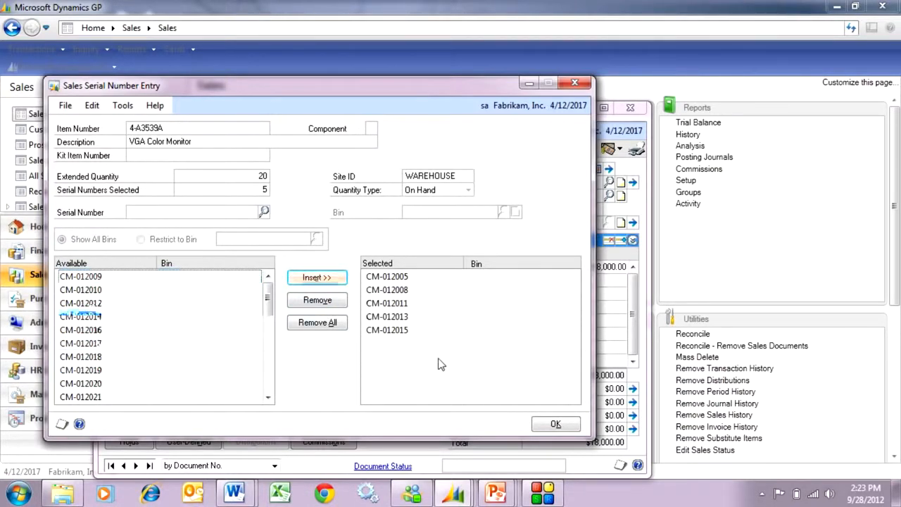
Step: Assign the available serial numbers from CM-012009 through CM-012021 and from CM-012024 through CM-012028, and accept the selection
{"action": "left_click", "coordinate": [81, 277]}
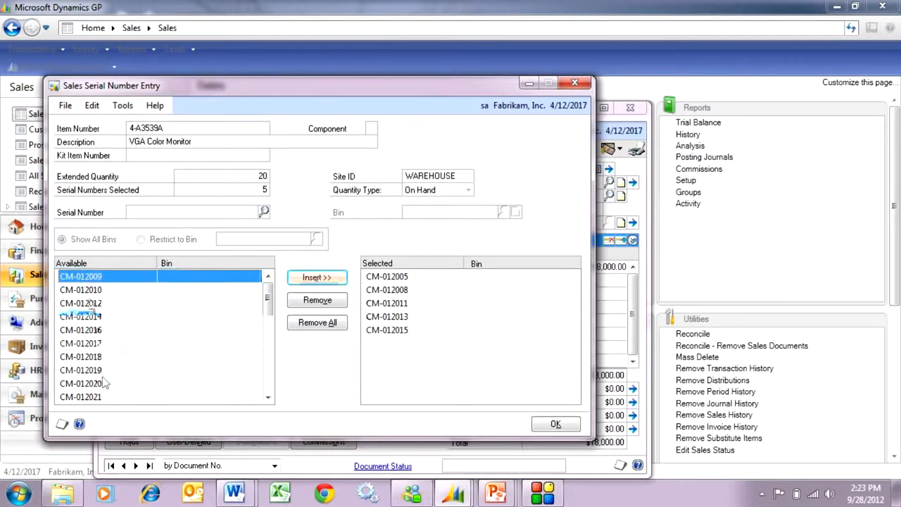
{"action": "left_click", "coordinate": [87, 398], "text": "shift"}
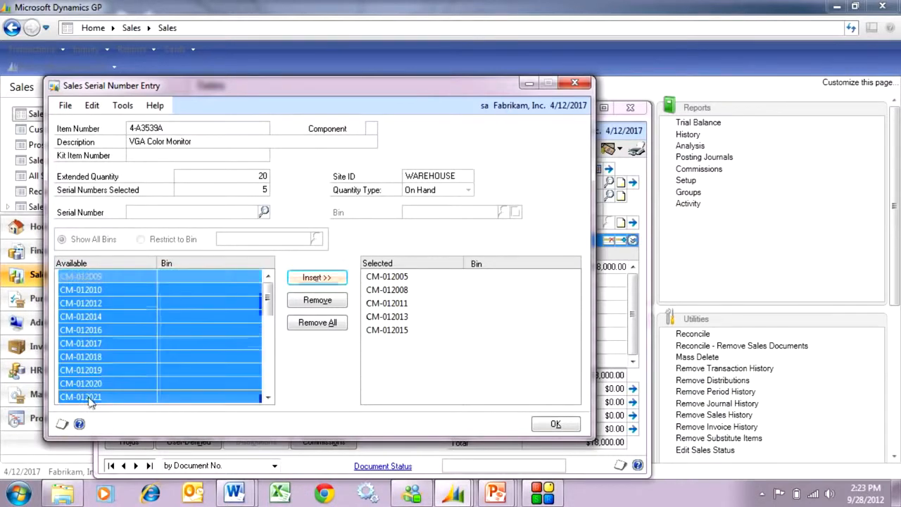
{"action": "left_click", "coordinate": [322, 278]}
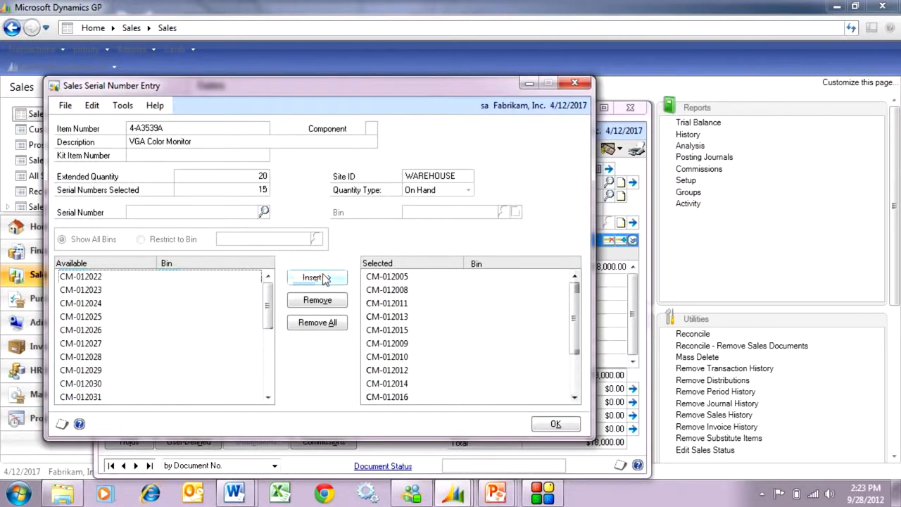
{"action": "left_click", "coordinate": [98, 304]}
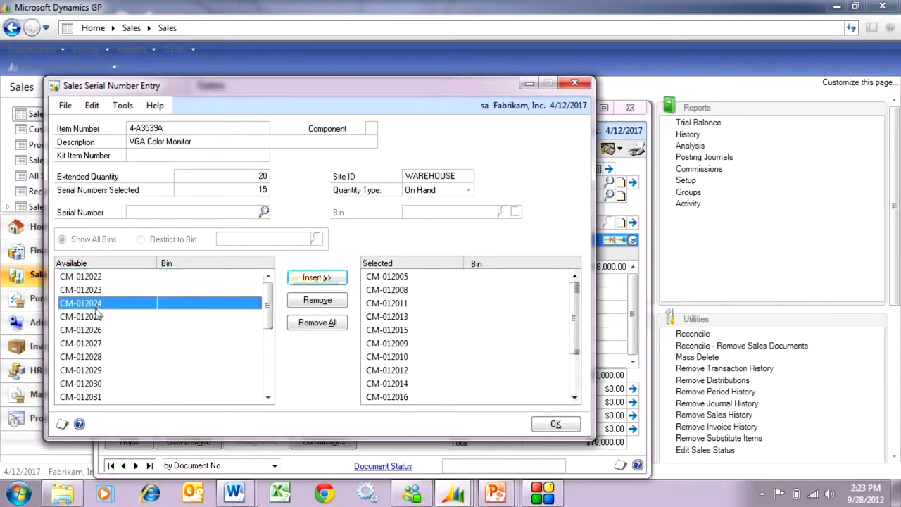
{"action": "left_click", "coordinate": [92, 357], "text": "shift"}
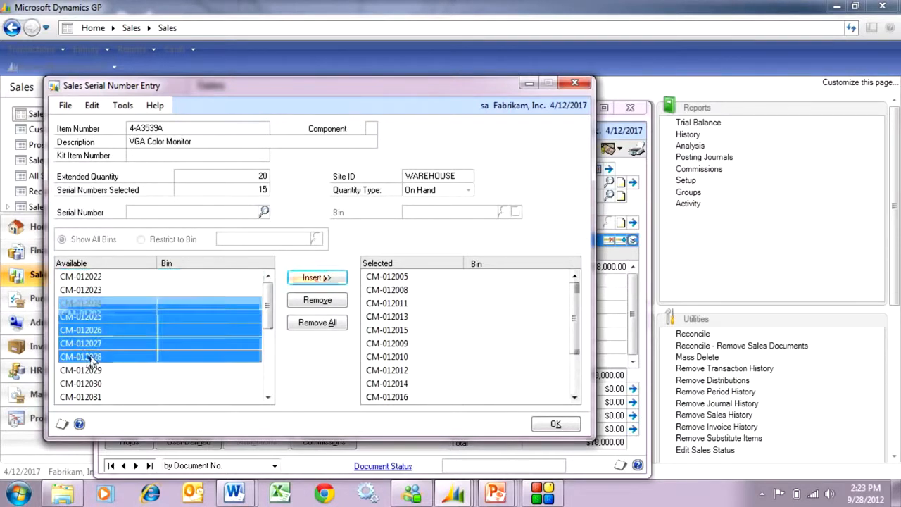
{"action": "left_click", "coordinate": [314, 278]}
{"action": "left_click", "coordinate": [541, 423]}
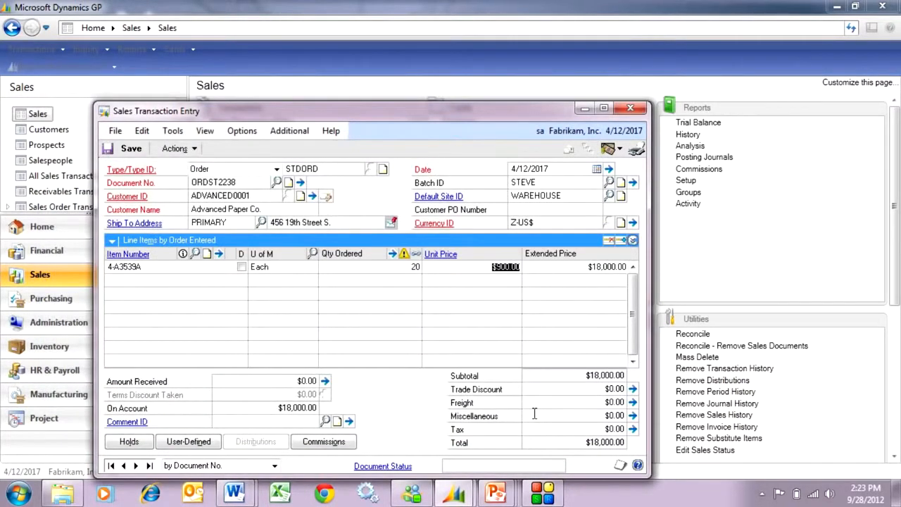
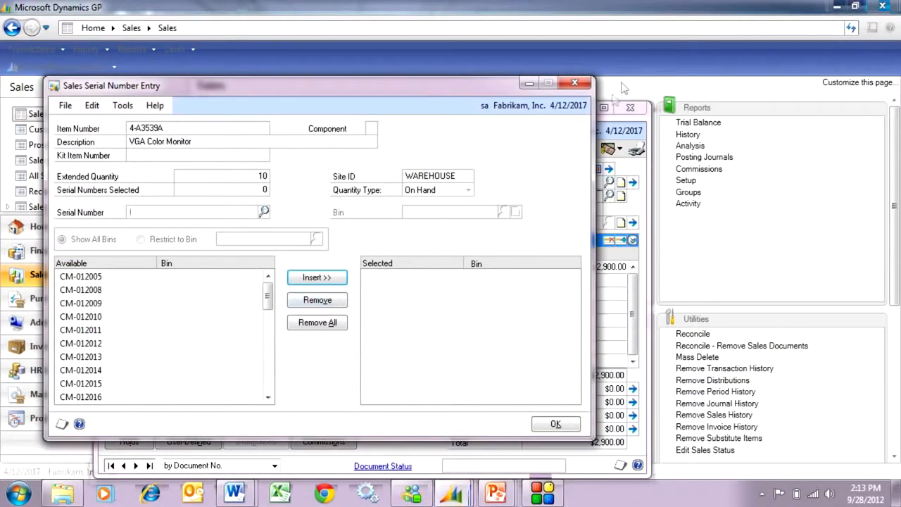
Step: Leave the serial number entry without selecting any serials and mark the 4-A3539A order line as drop-ship
{"action": "left_click", "coordinate": [576, 85]}
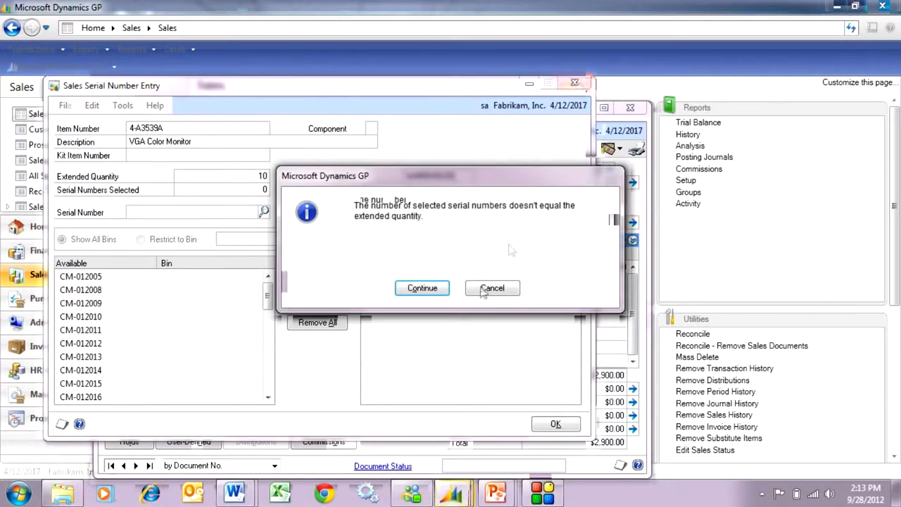
{"action": "left_click", "coordinate": [425, 292]}
{"action": "left_click", "coordinate": [242, 267]}
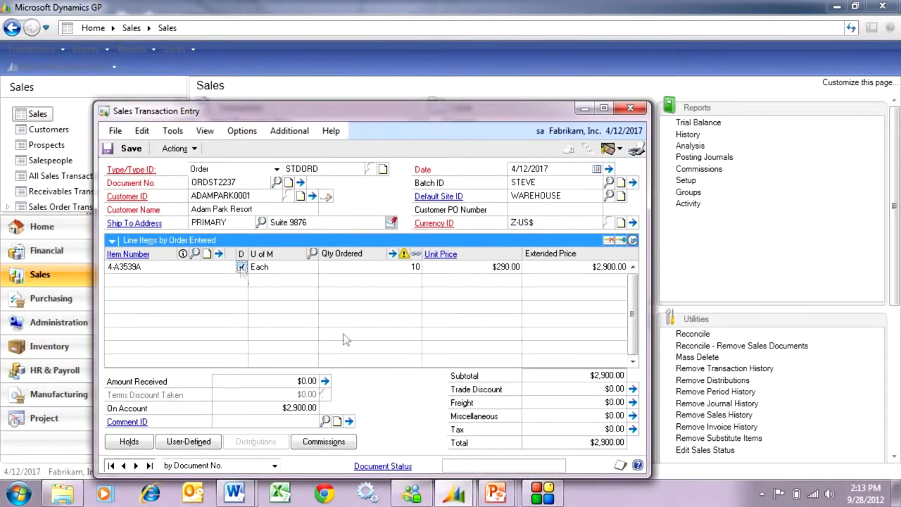
{"action": "key", "text": "Tab"}
{"action": "key", "text": "Tab"}
{"action": "key", "text": "Tab"}
{"action": "key", "text": "Tab"}
Step: Start purchasing the order's items and assign vendor ComVex, Inc. to the previewed drop-ship purchase order
{"action": "left_click", "coordinate": [176, 149]}
{"action": "left_click", "coordinate": [190, 182]}
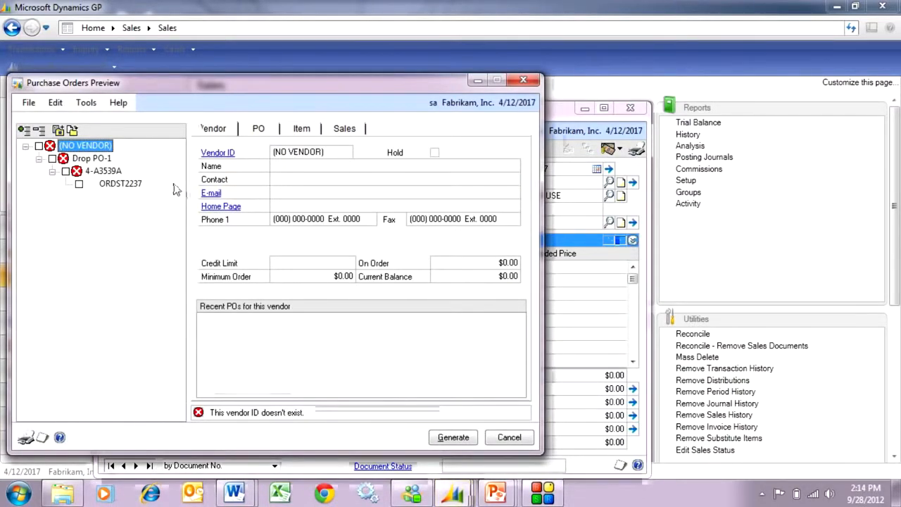
{"action": "left_click", "coordinate": [257, 128]}
{"action": "left_click", "coordinate": [364, 166]}
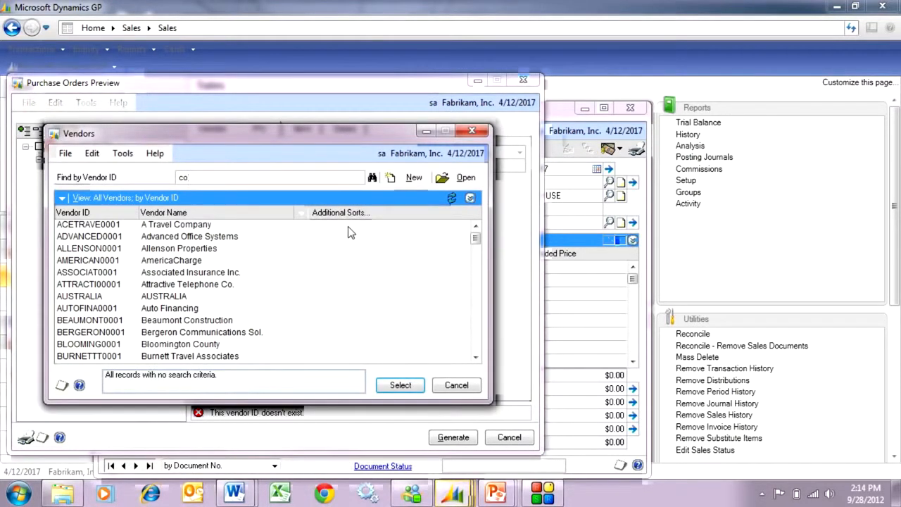
{"action": "left_click", "coordinate": [170, 250]}
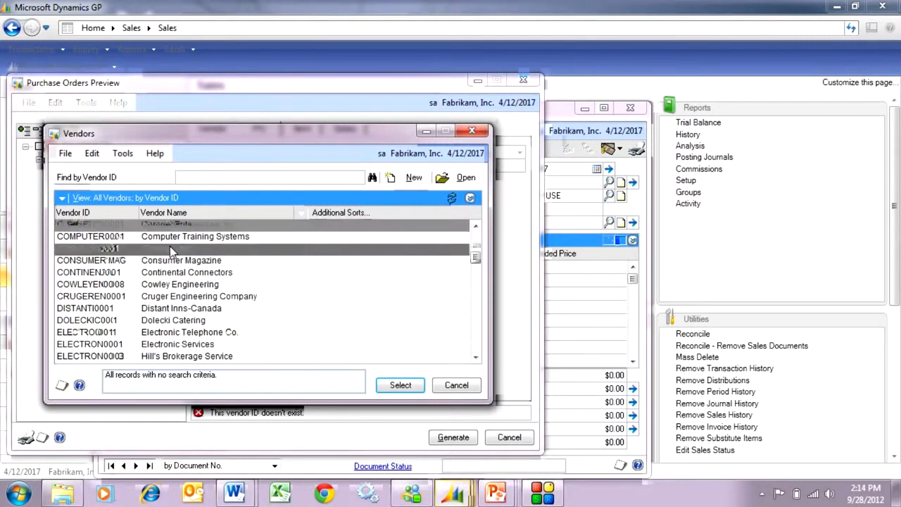
{"action": "double_click", "coordinate": [169, 250]}
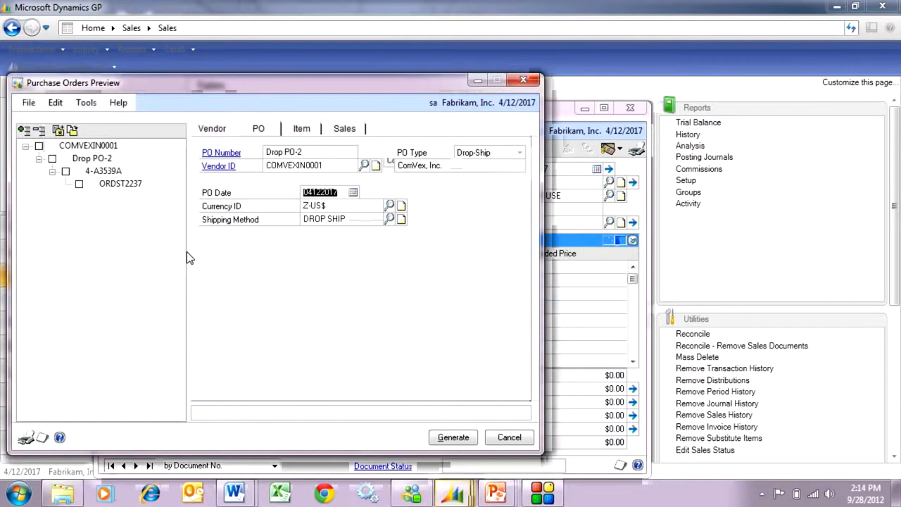
Step: Include the 4-A3539A sales order line, generate the purchase order without printing its register, and close the sales entry
{"action": "left_click", "coordinate": [78, 185]}
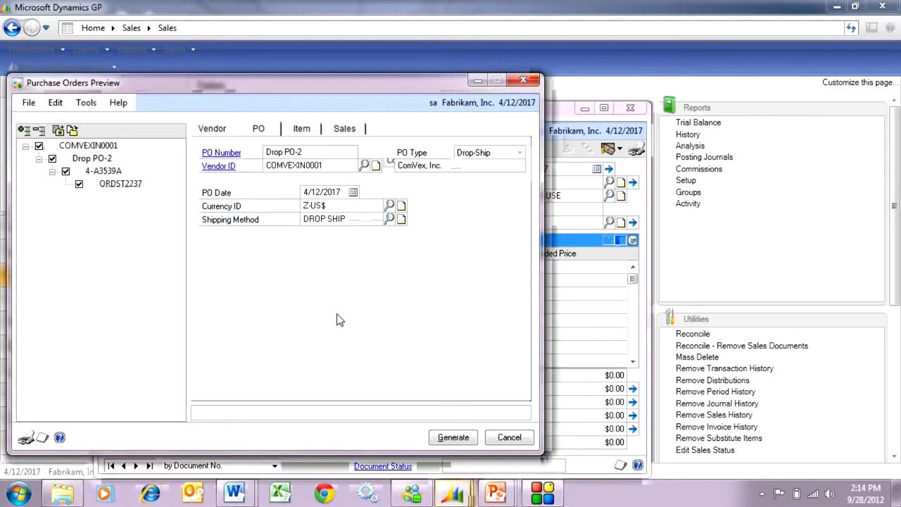
{"action": "left_click", "coordinate": [453, 439]}
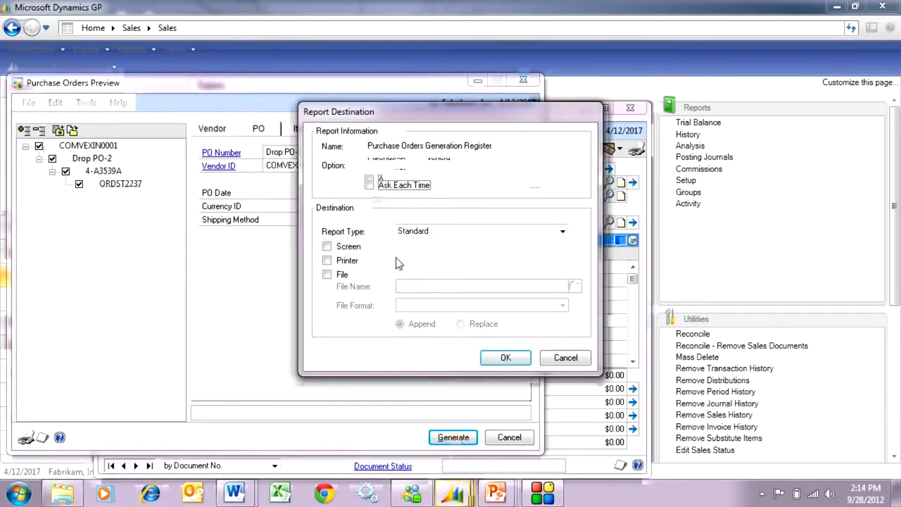
{"action": "left_click", "coordinate": [561, 356]}
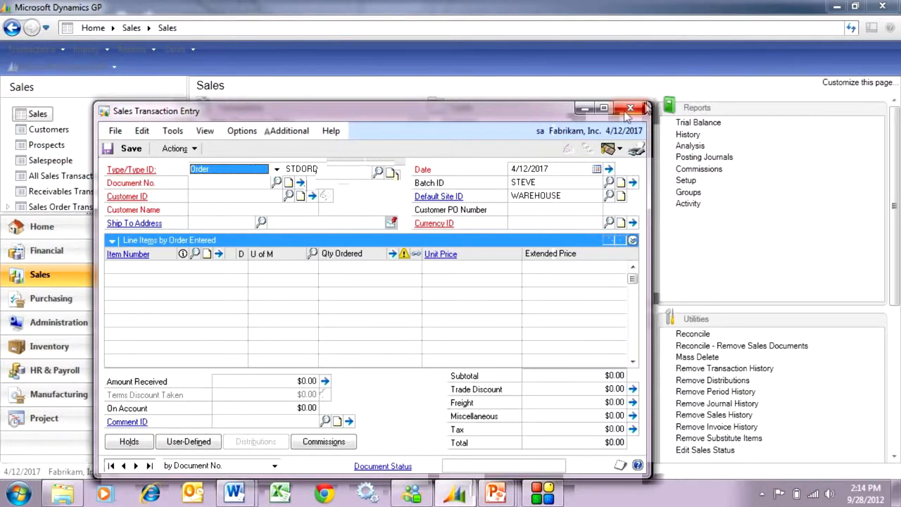
{"action": "left_click", "coordinate": [630, 107]}
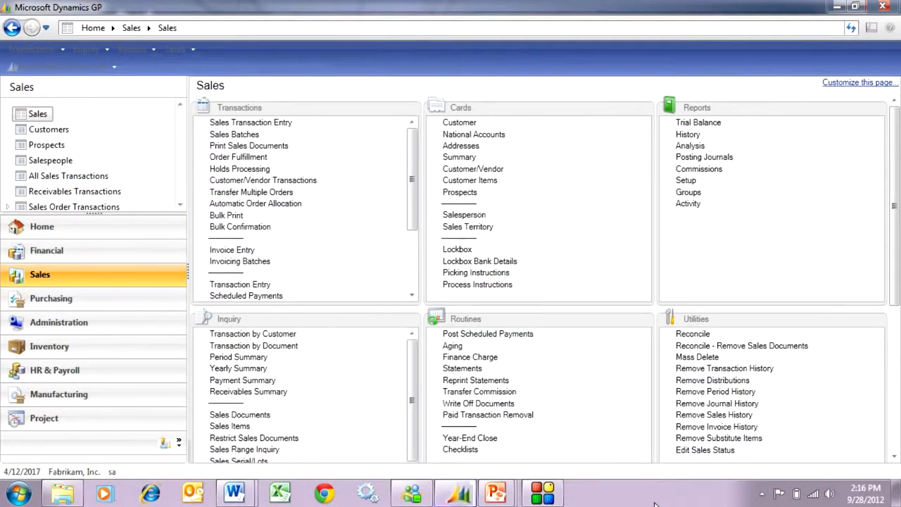
Step: Open the last purchase order on record, the drop-ship order for ComVex, Inc., in Purchase Order Entry
{"action": "left_click", "coordinate": [96, 296]}
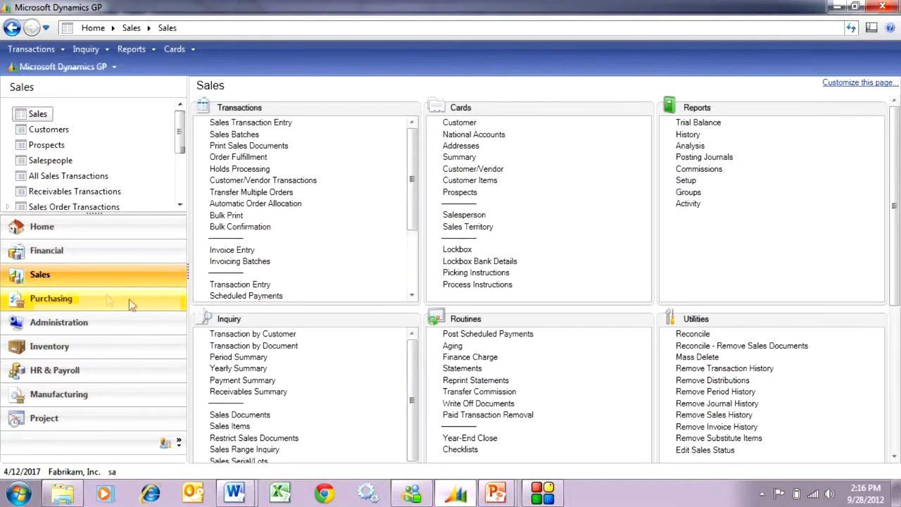
{"action": "left_click", "coordinate": [151, 304]}
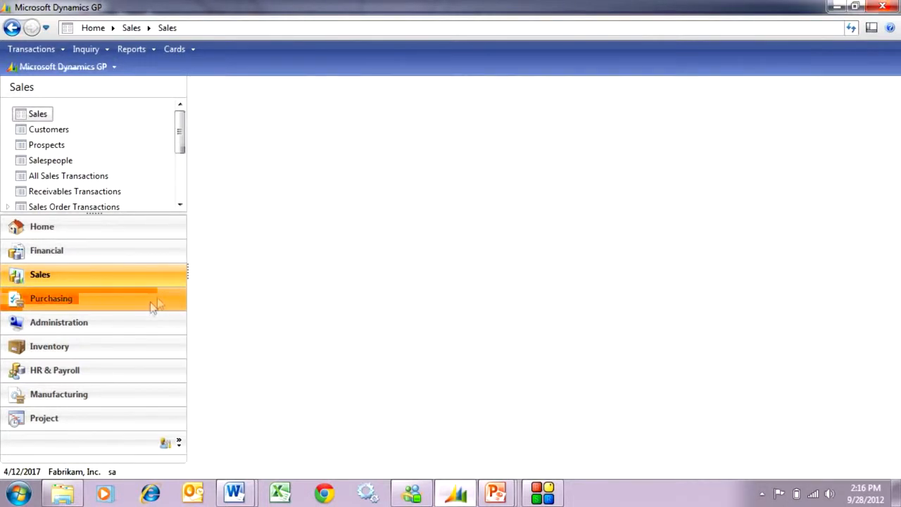
{"action": "left_click", "coordinate": [248, 123]}
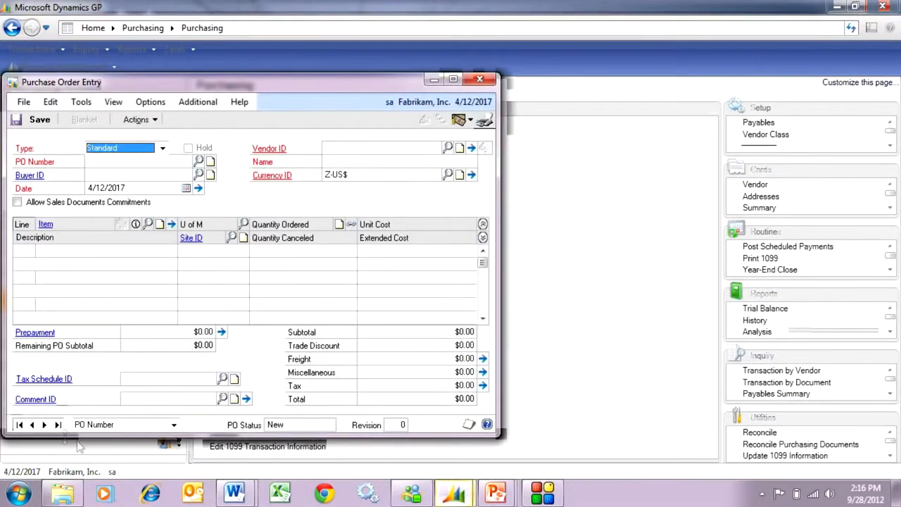
{"action": "left_click", "coordinate": [58, 426]}
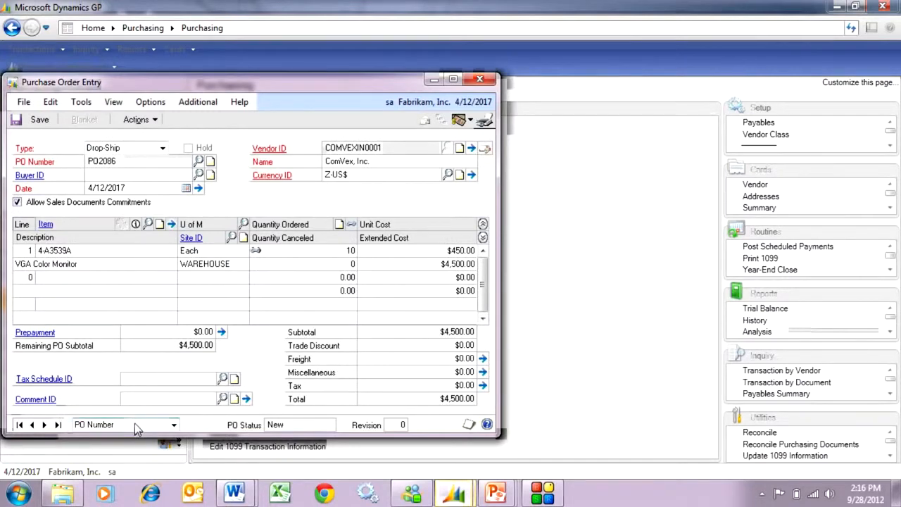
Step: View the sales document commitments linked to the VGA Color Monitor line's ordered quantity, and close them
{"action": "left_click", "coordinate": [277, 253]}
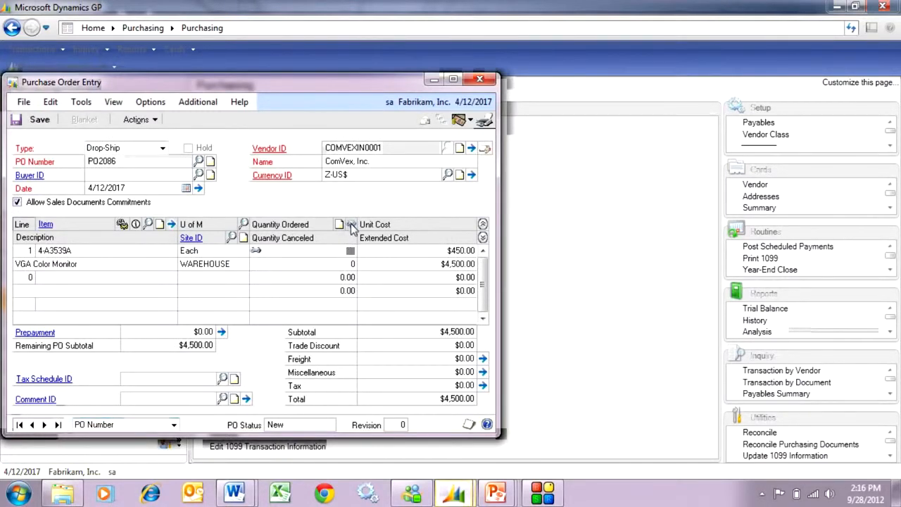
{"action": "left_click", "coordinate": [352, 225]}
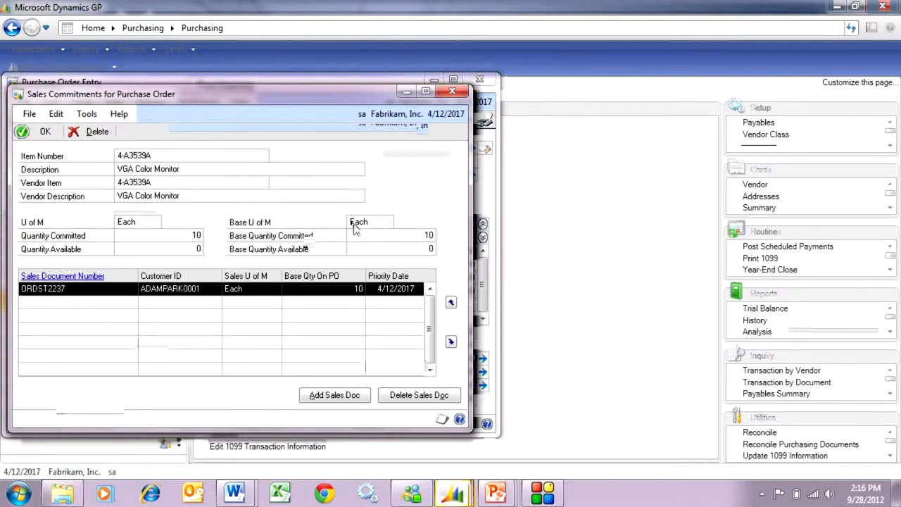
{"action": "left_click", "coordinate": [452, 91]}
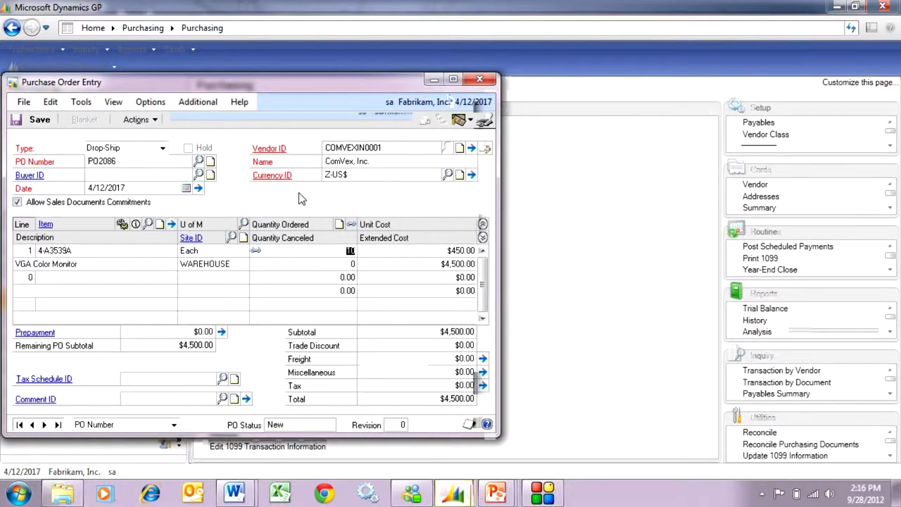
Step: Start an invoice from the drop-ship purchase order, with serial number entry enabled for its 4-A3539A line
{"action": "left_click", "coordinate": [149, 120]}
{"action": "left_click", "coordinate": [151, 137]}
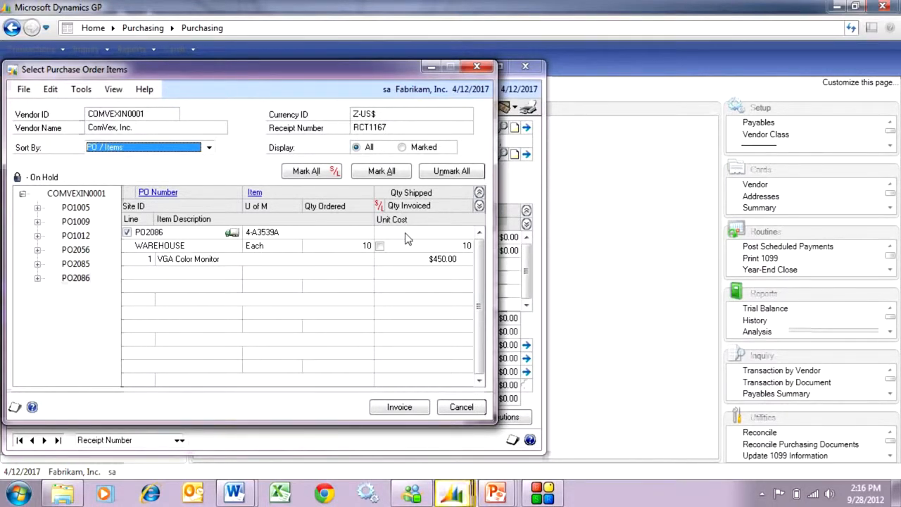
{"action": "left_click", "coordinate": [379, 245]}
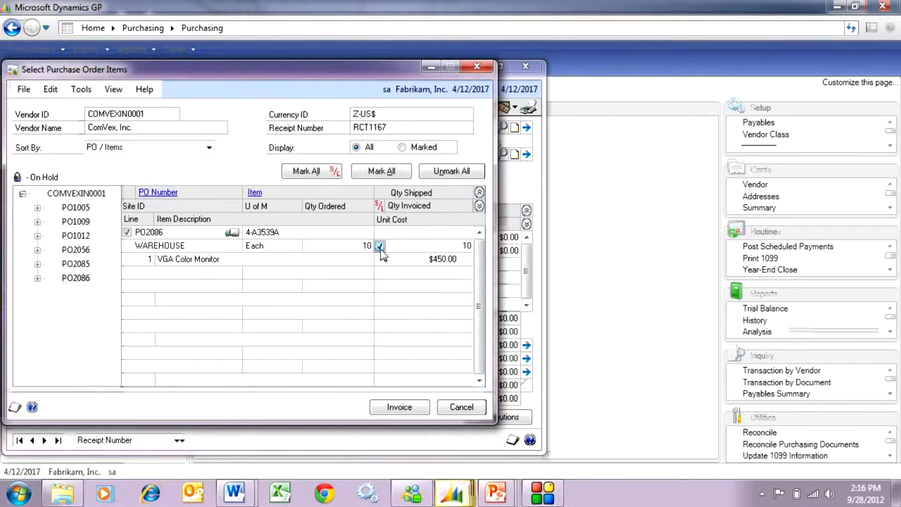
{"action": "left_click", "coordinate": [400, 407]}
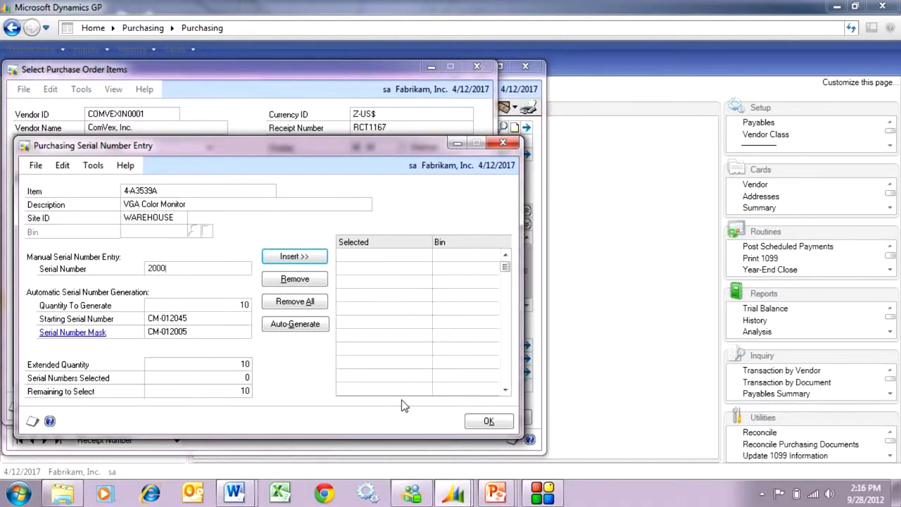
Step: Add serial numbers 200010 through 200019 to the monitor line and post the invoice with vendor document number 3443
{"action": "left_click", "coordinate": [276, 258]}
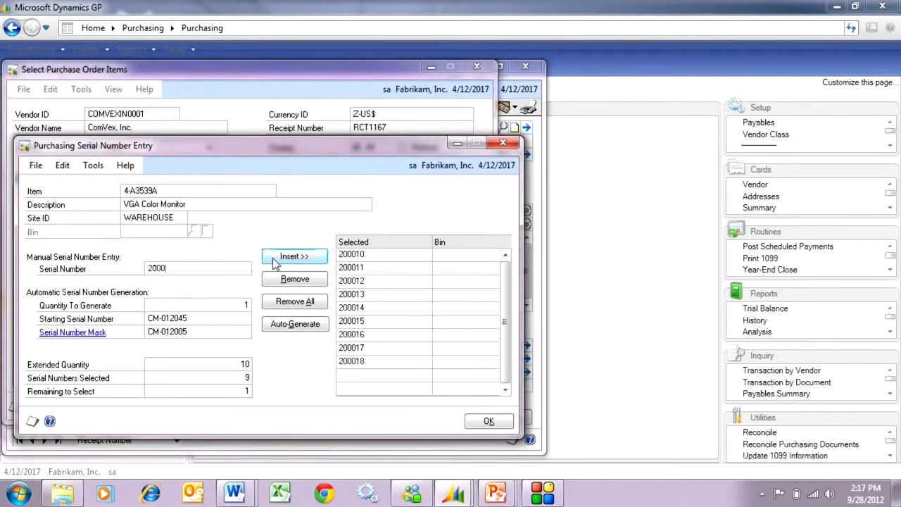
{"action": "left_click", "coordinate": [276, 257]}
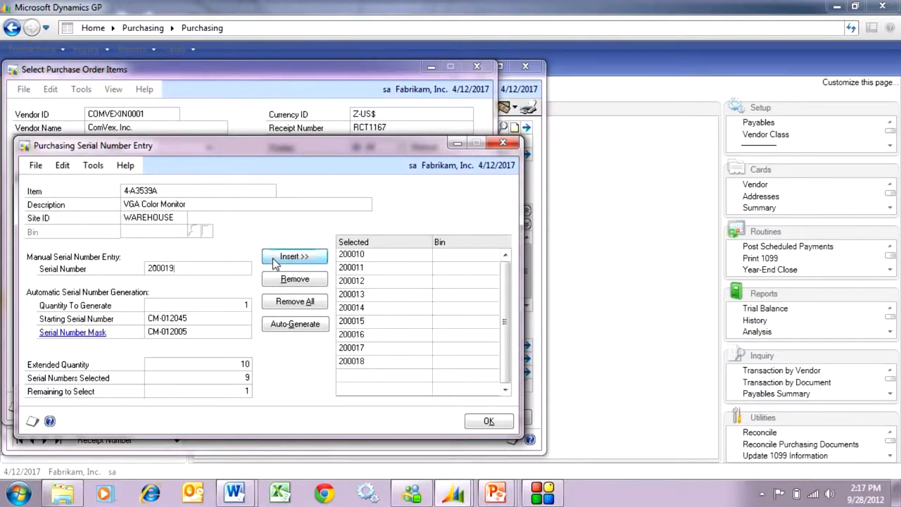
{"action": "left_click", "coordinate": [489, 421]}
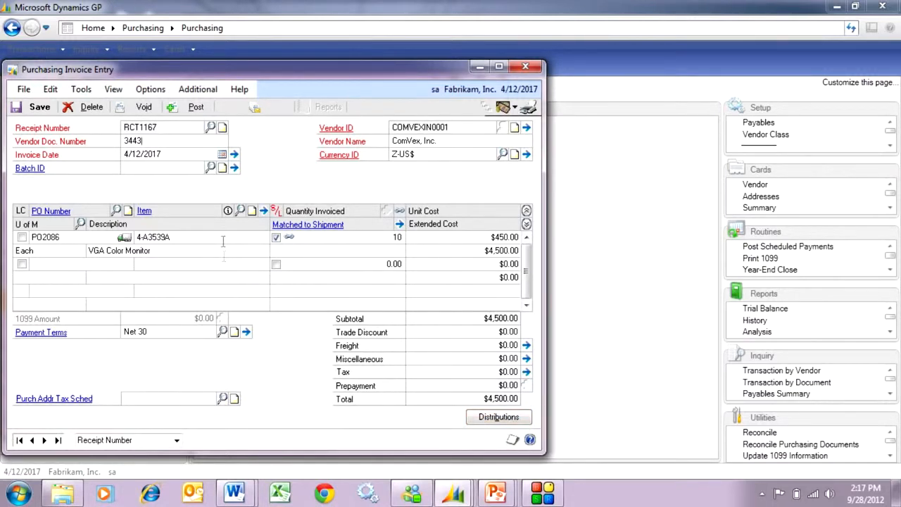
{"action": "left_click", "coordinate": [199, 108]}
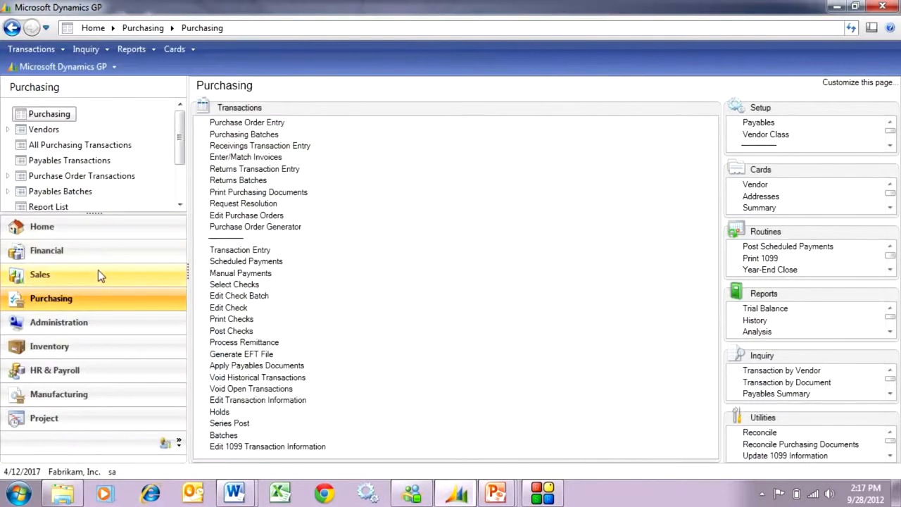
Step: Reopen Adam Park Resort's drop-ship order in Sales Transaction Entry through the document lookup, sorted by master number
{"action": "left_click", "coordinate": [98, 270]}
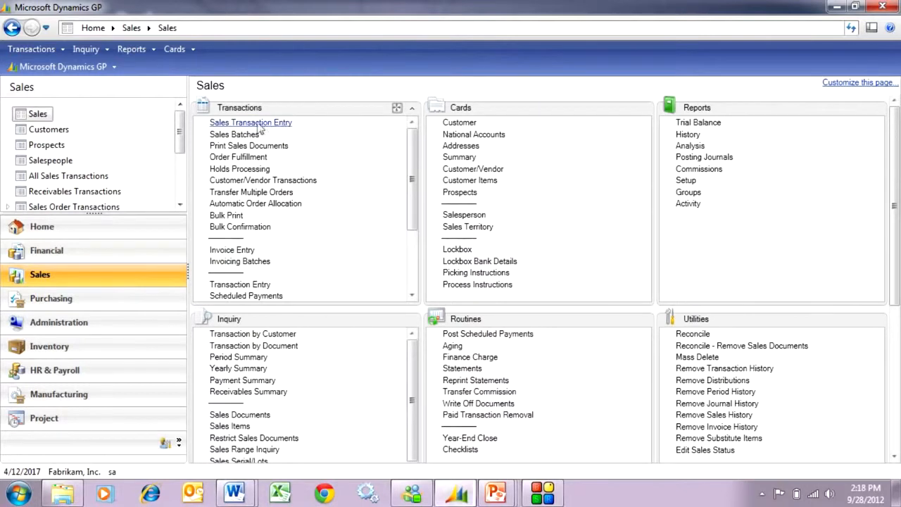
{"action": "left_click", "coordinate": [261, 124]}
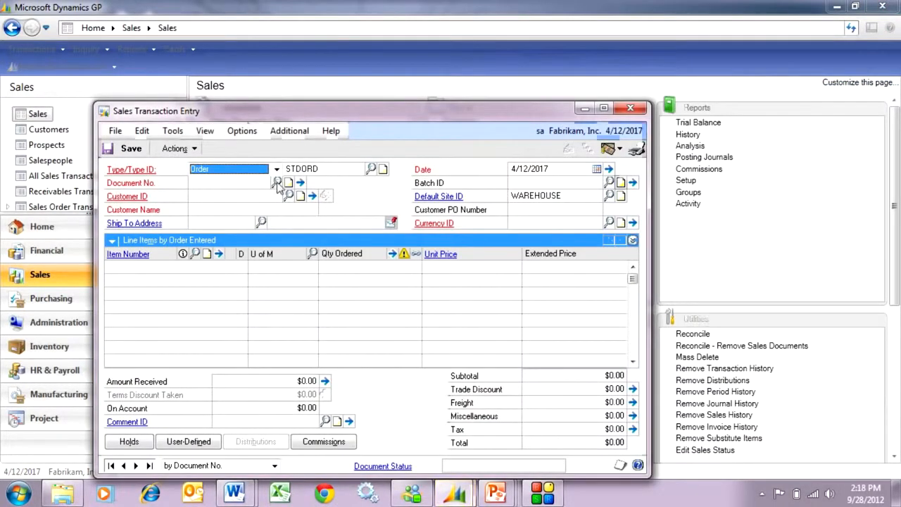
{"action": "left_click", "coordinate": [277, 185]}
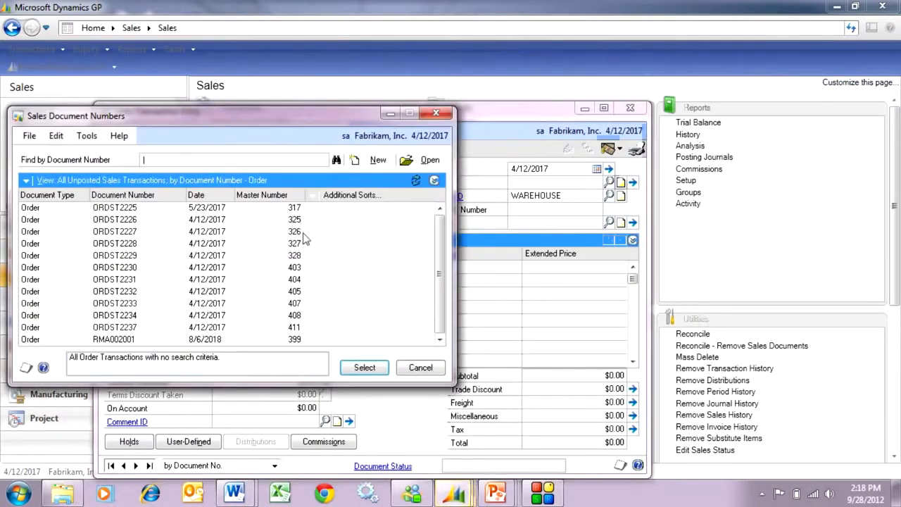
{"action": "left_click", "coordinate": [277, 201]}
{"action": "double_click", "coordinate": [307, 342]}
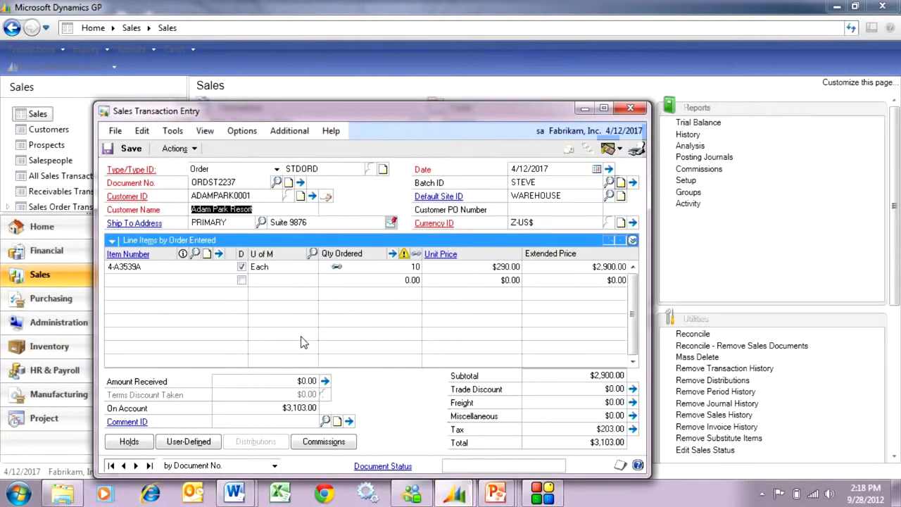
Step: Review the 4-A3539A line's fulfilled quantity and item details, and examine all its assigned serial numbers
{"action": "left_click", "coordinate": [402, 269]}
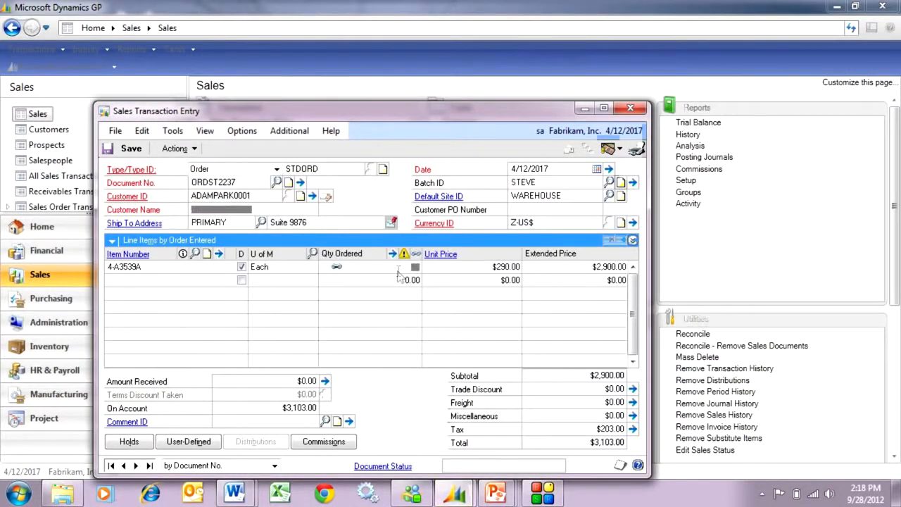
{"action": "left_click", "coordinate": [633, 240]}
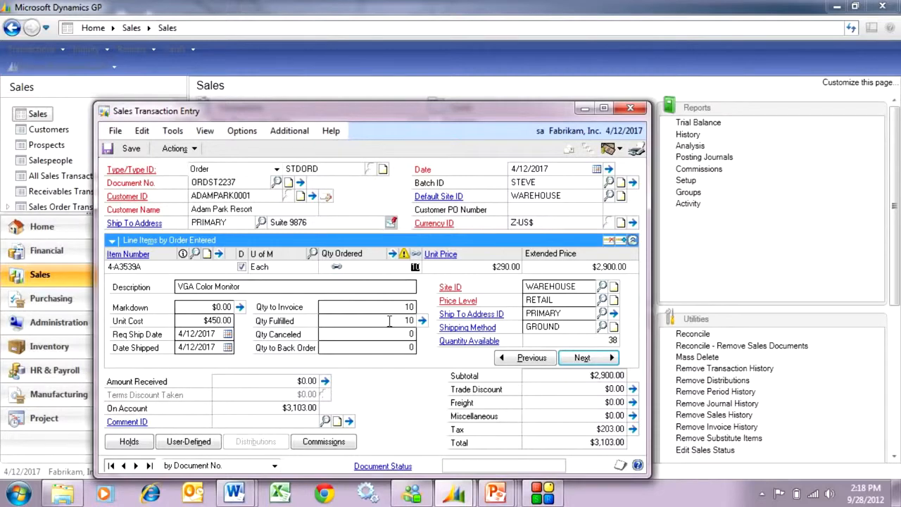
{"action": "left_click", "coordinate": [218, 253]}
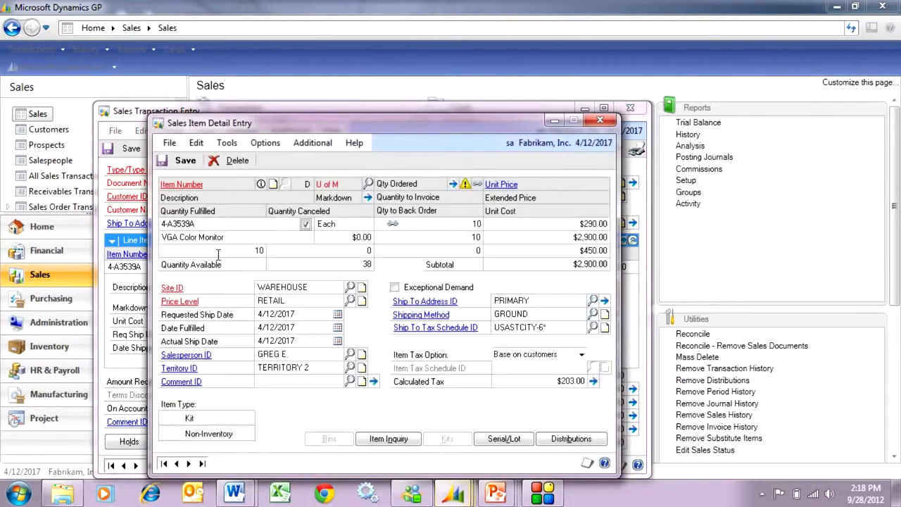
{"action": "left_click", "coordinate": [504, 438]}
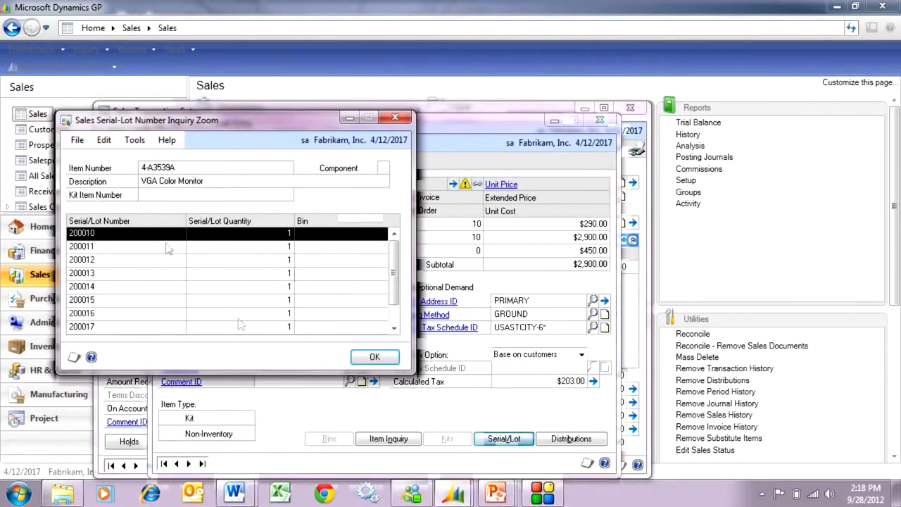
{"action": "left_click_drag", "start_coordinate": [177, 371], "coordinate": [184, 405]}
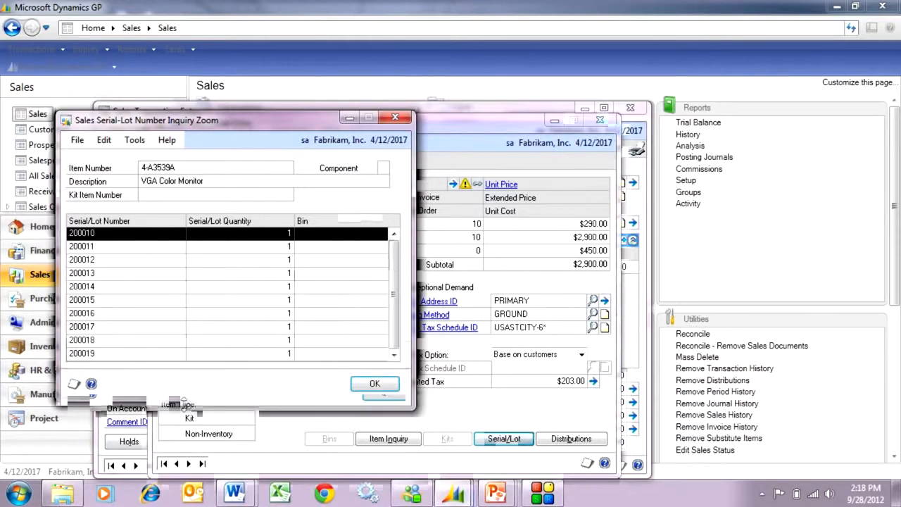
{"action": "left_click", "coordinate": [374, 384]}
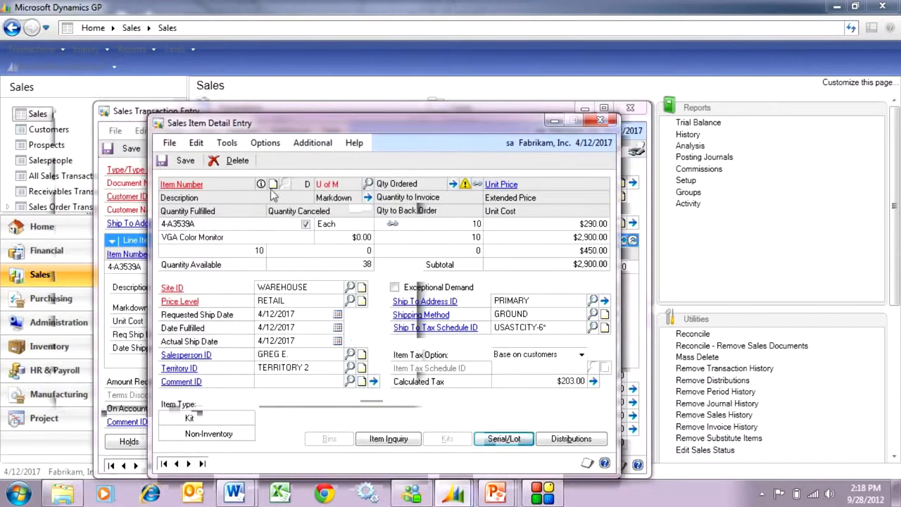
Step: Save the item details and transfer Adam Park Resort's order to an invoice, including totals and deposits
{"action": "left_click", "coordinate": [183, 160]}
{"action": "left_click", "coordinate": [601, 121]}
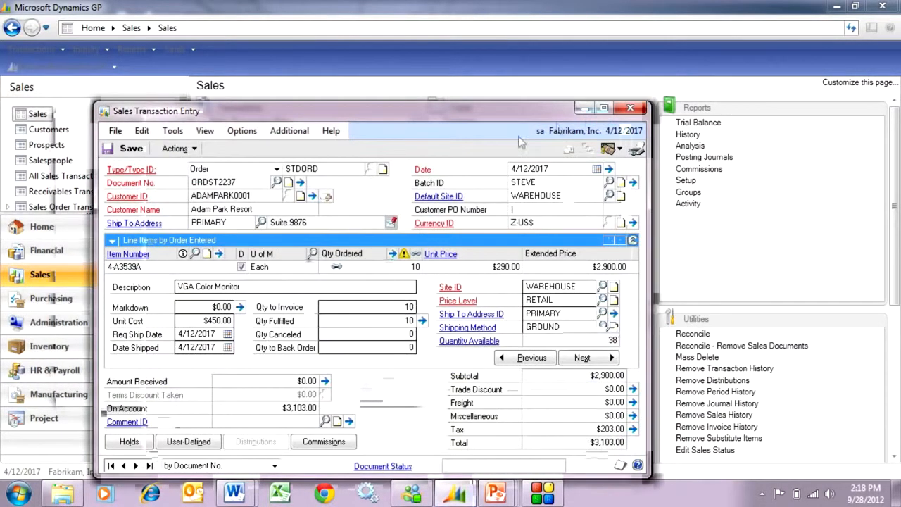
{"action": "left_click", "coordinate": [178, 149]}
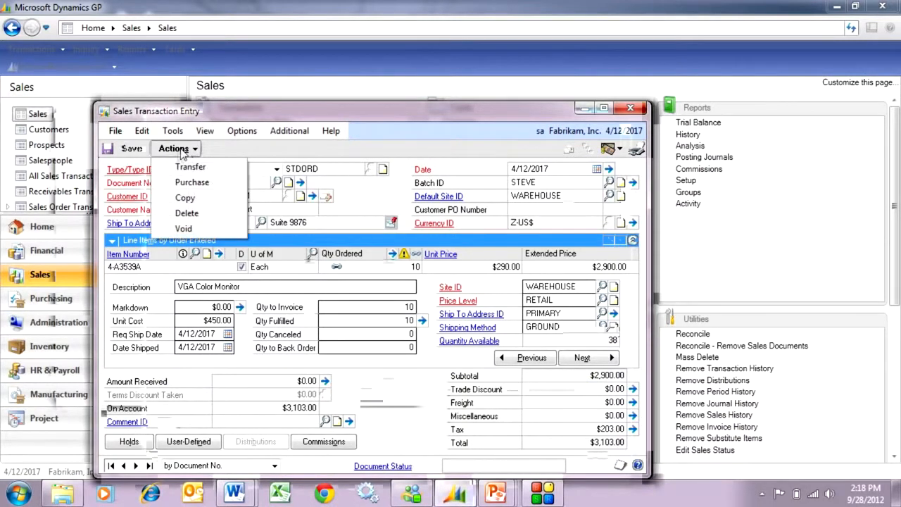
{"action": "left_click", "coordinate": [183, 167]}
{"action": "left_click", "coordinate": [217, 311]}
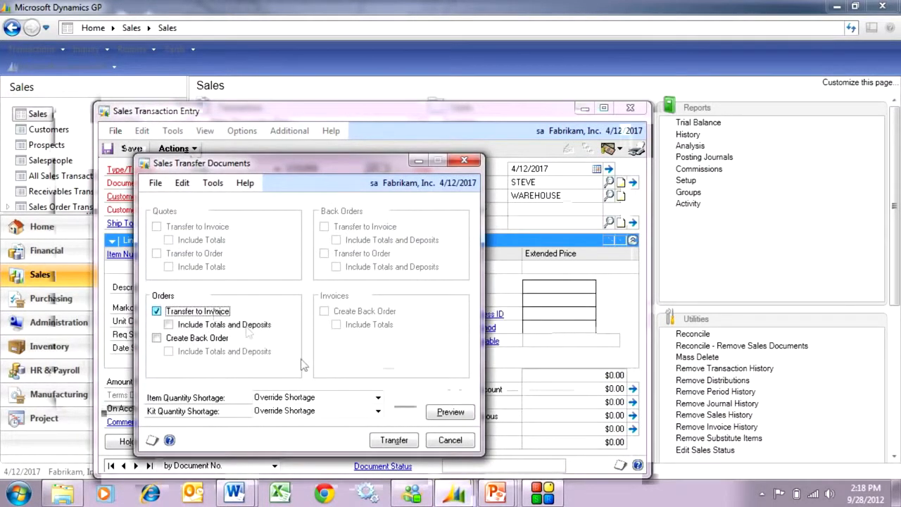
{"action": "left_click", "coordinate": [257, 325]}
{"action": "left_click", "coordinate": [394, 440]}
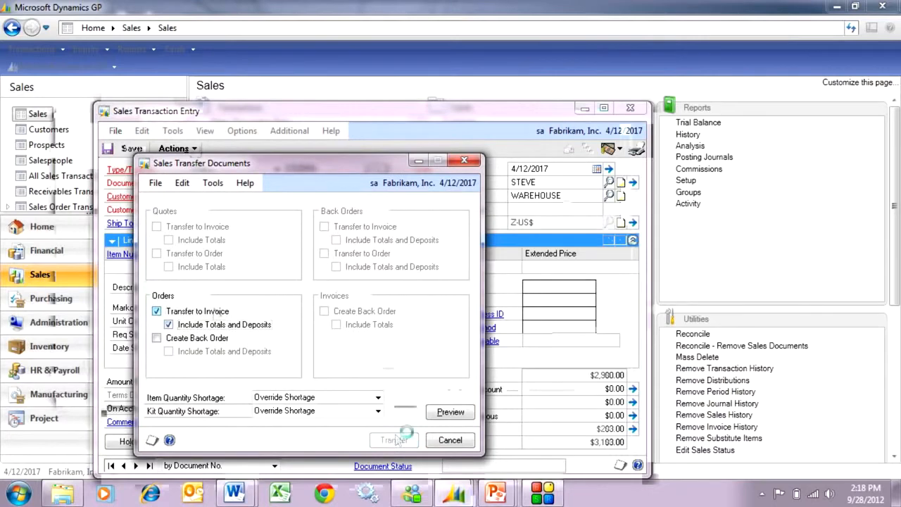
{"action": "left_click", "coordinate": [563, 343]}
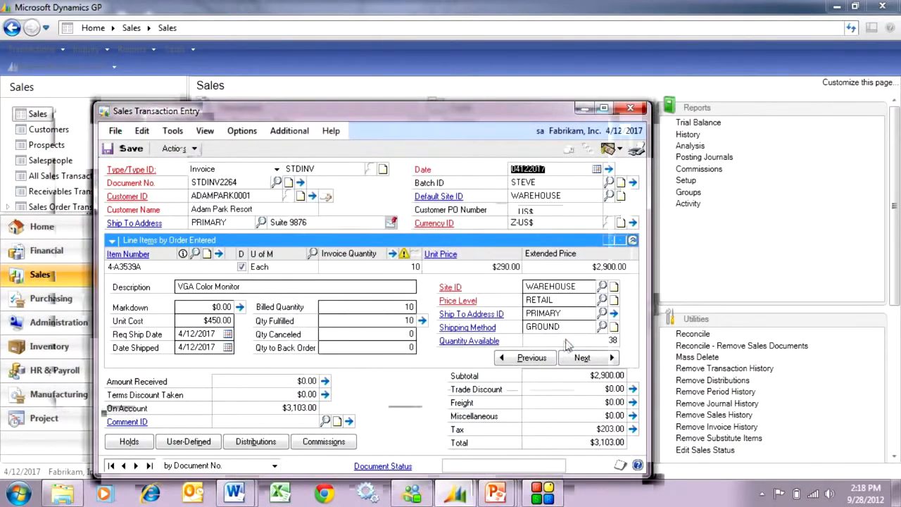
Step: Remove the batch ID from the transferred Adam Park Resort invoice and post it
{"action": "key", "text": "Tab"}
{"action": "type", "text": "1"}
{"action": "key", "text": "Tab"}
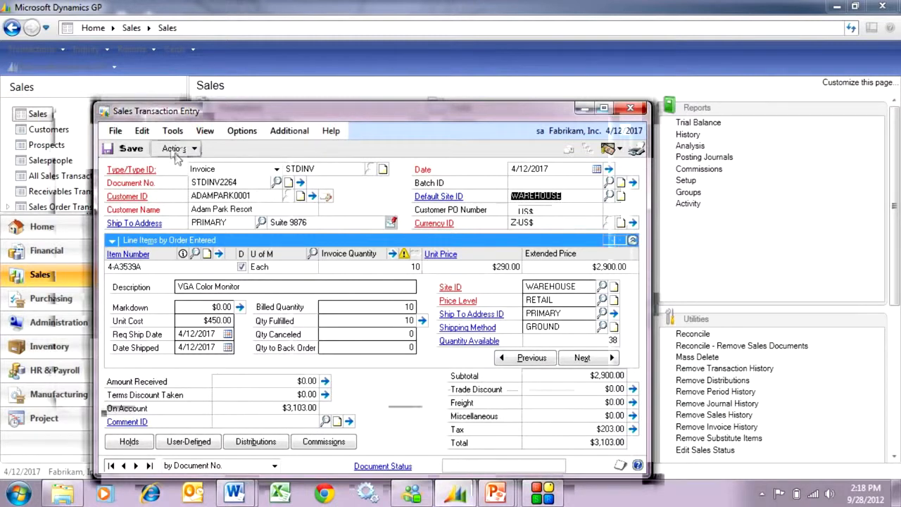
{"action": "left_click", "coordinate": [175, 148]}
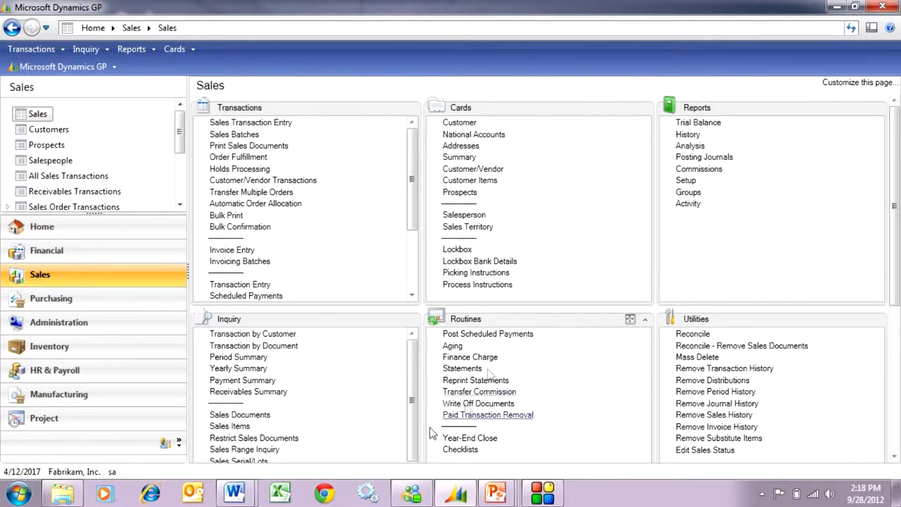
Step: Open Equipment Maintenance from the Field Service service call management cards
{"action": "left_click", "coordinate": [165, 444]}
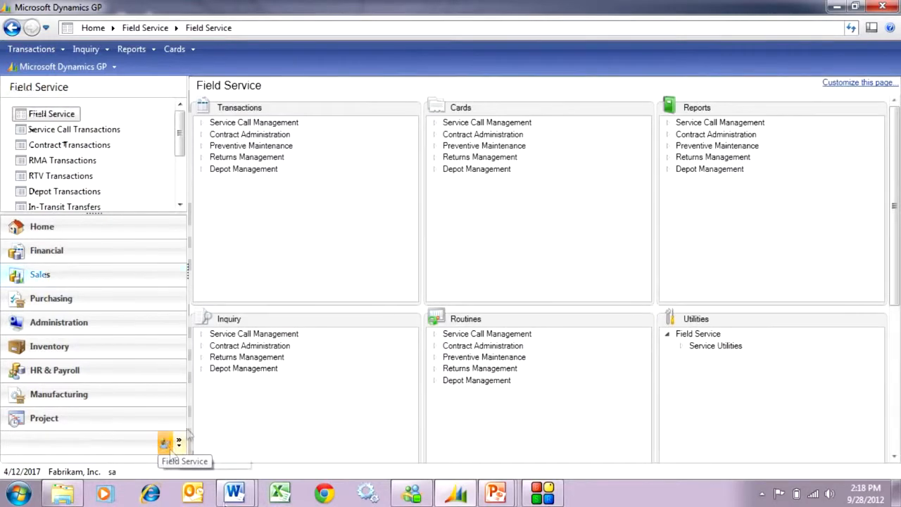
{"action": "left_click", "coordinate": [433, 123]}
{"action": "left_click", "coordinate": [478, 136]}
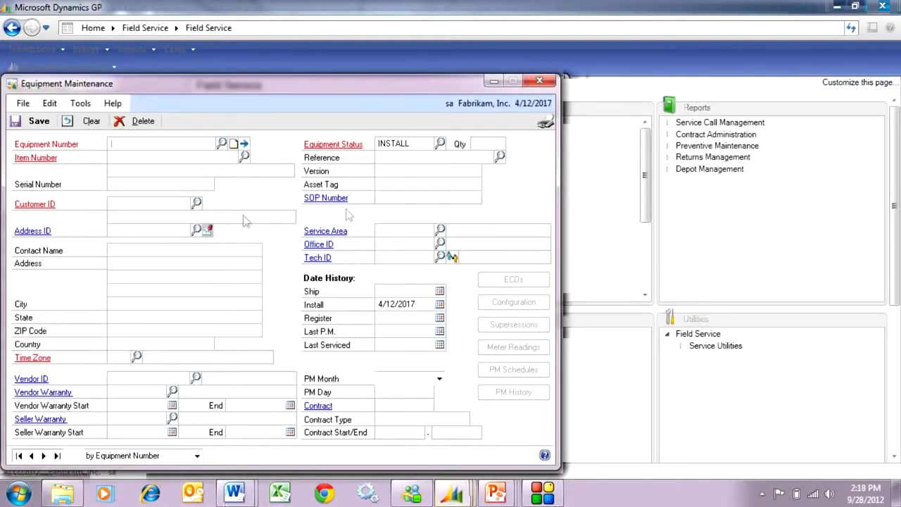
Step: Search the equipment lookup by item number for 4-a35 and open equipment record 200010
{"action": "left_click", "coordinate": [231, 144]}
{"action": "left_click", "coordinate": [337, 159]}
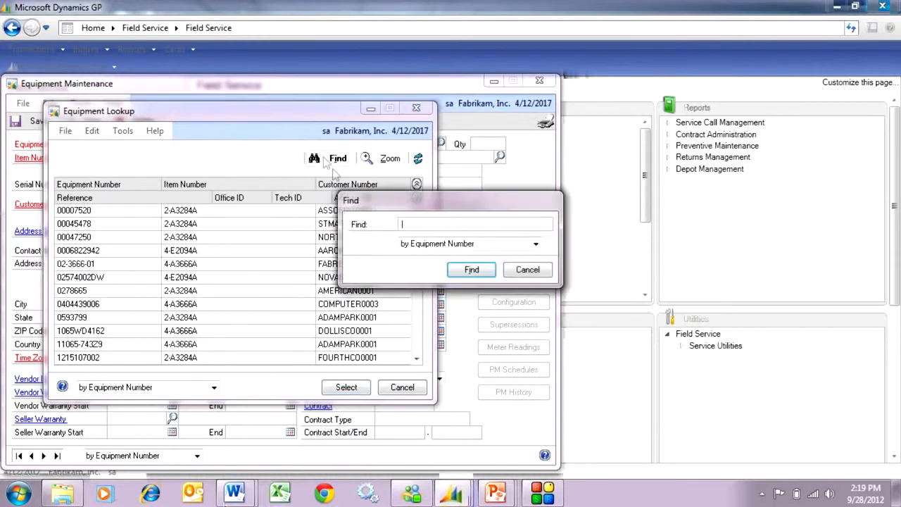
{"action": "left_click", "coordinate": [438, 243]}
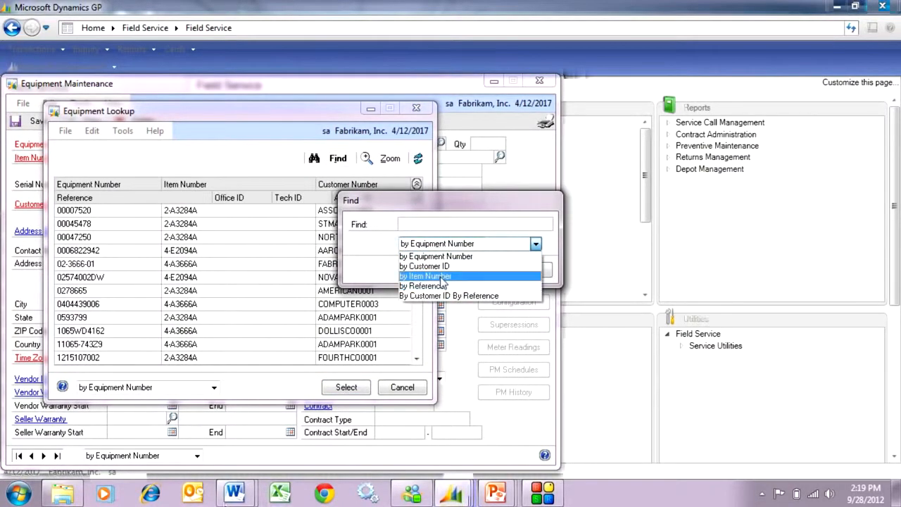
{"action": "left_click", "coordinate": [440, 276]}
{"action": "left_click", "coordinate": [414, 225]}
{"action": "type", "text": "4-a3"}
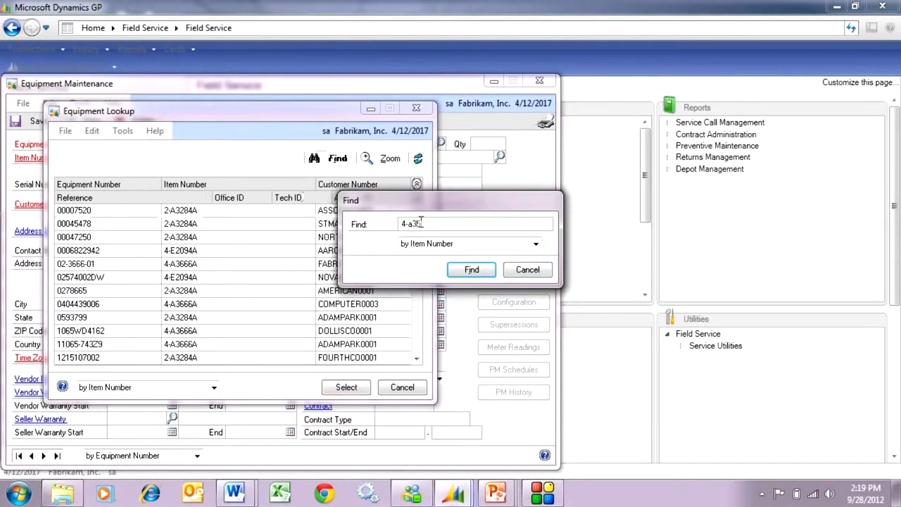
{"action": "type", "text": "5"}
{"action": "left_click", "coordinate": [463, 270]}
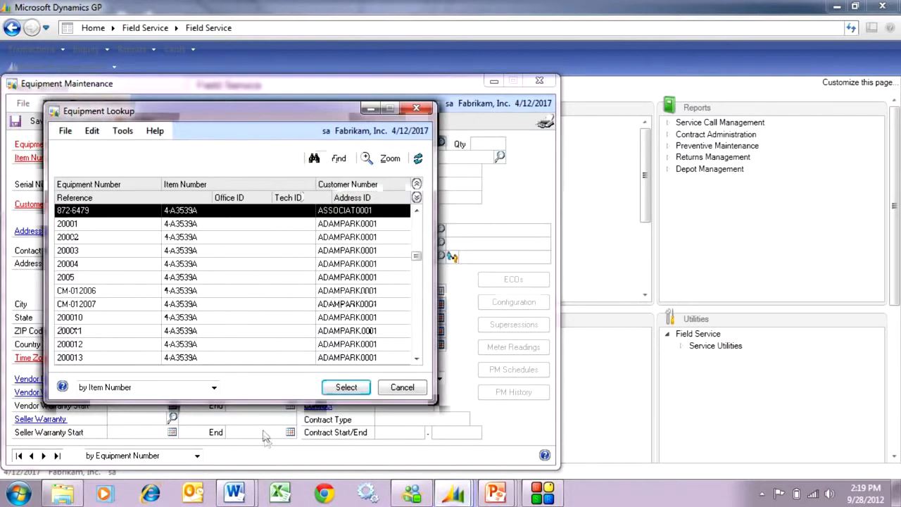
{"action": "left_click_drag", "start_coordinate": [254, 403], "coordinate": [257, 476]}
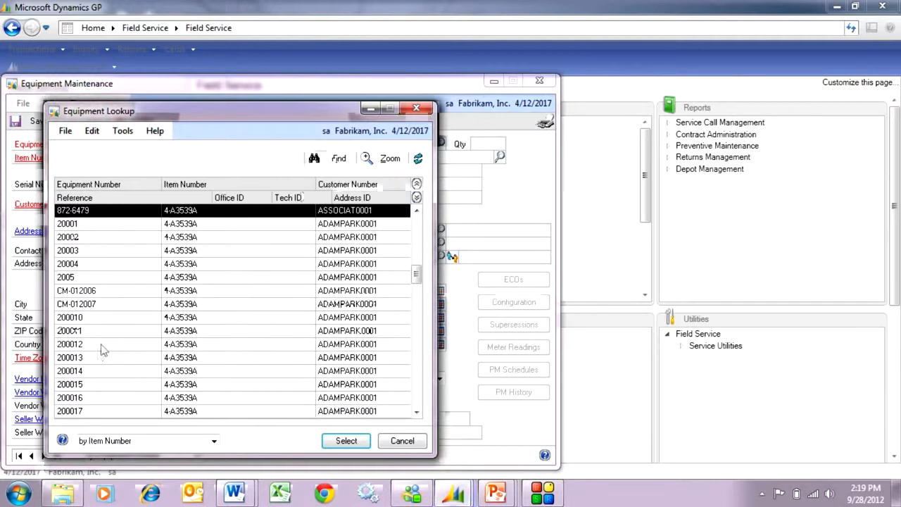
{"action": "double_click", "coordinate": [99, 318]}
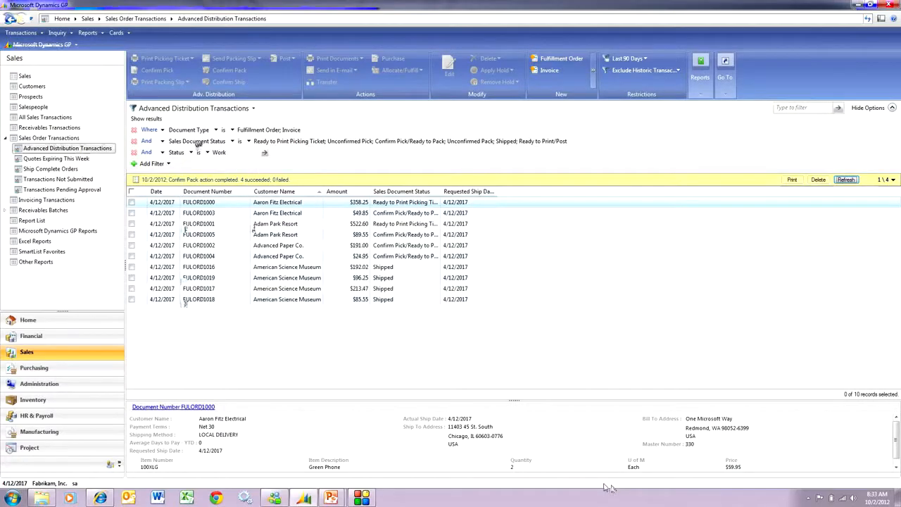
Step: Mark the four shipped American Science Museum fulfillment orders in the Advanced Distribution Transactions list
{"action": "left_click", "coordinate": [131, 267]}
{"action": "left_click", "coordinate": [131, 277]}
{"action": "left_click", "coordinate": [131, 299]}
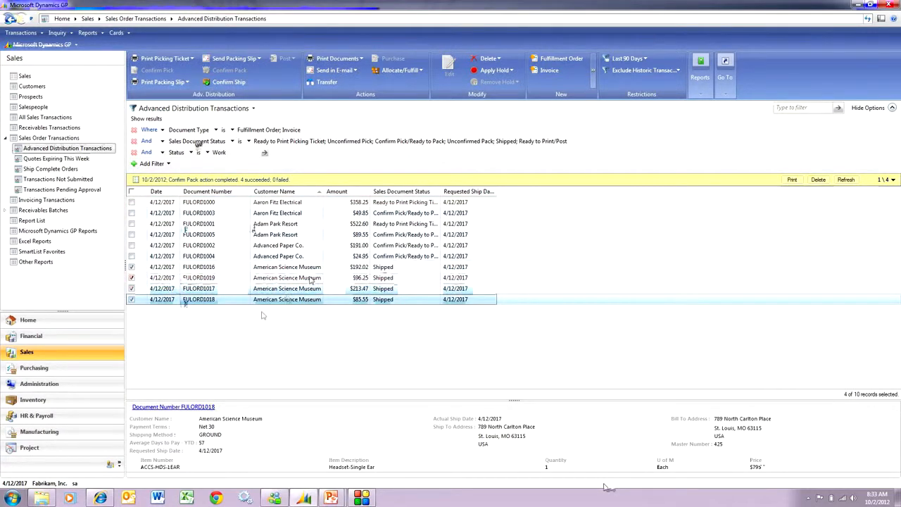
Step: Open the first marked fulfillment order and examine the FULORD type's setup and its fulfillment workflow statuses
{"action": "double_click", "coordinate": [366, 269]}
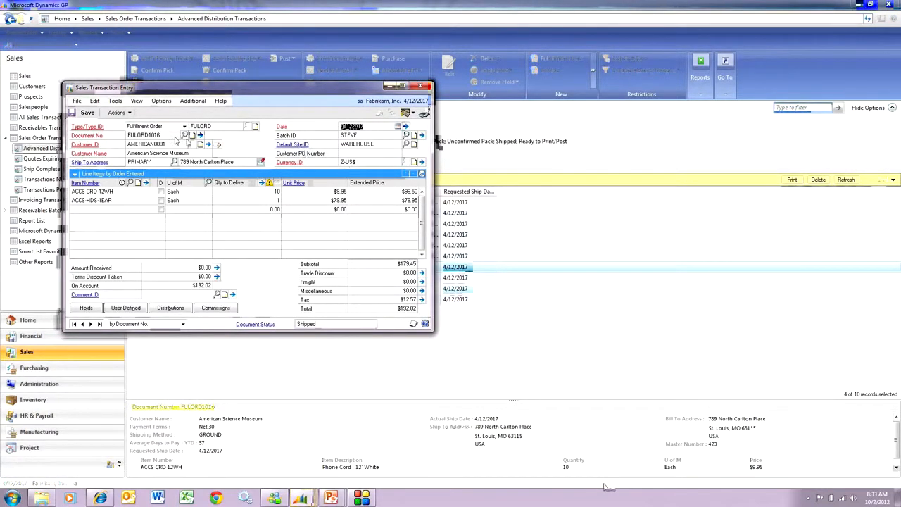
{"action": "left_click", "coordinate": [92, 128]}
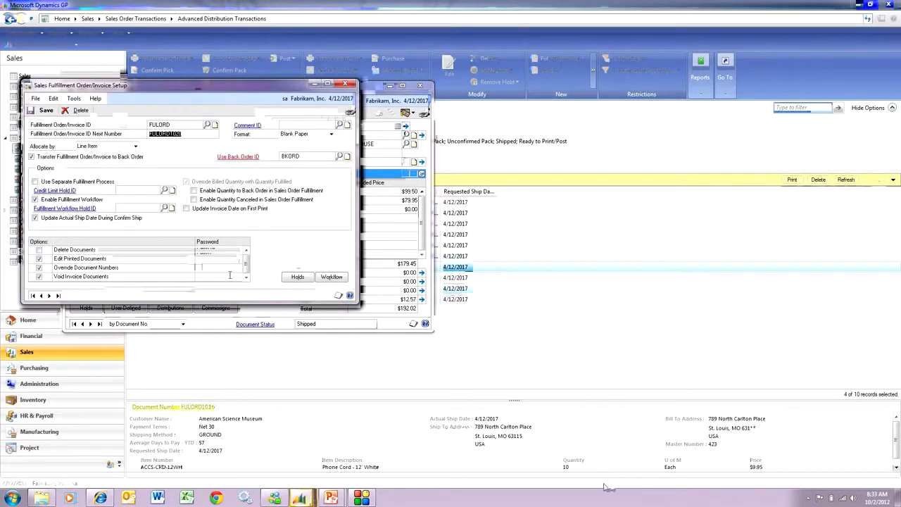
{"action": "left_click", "coordinate": [331, 278]}
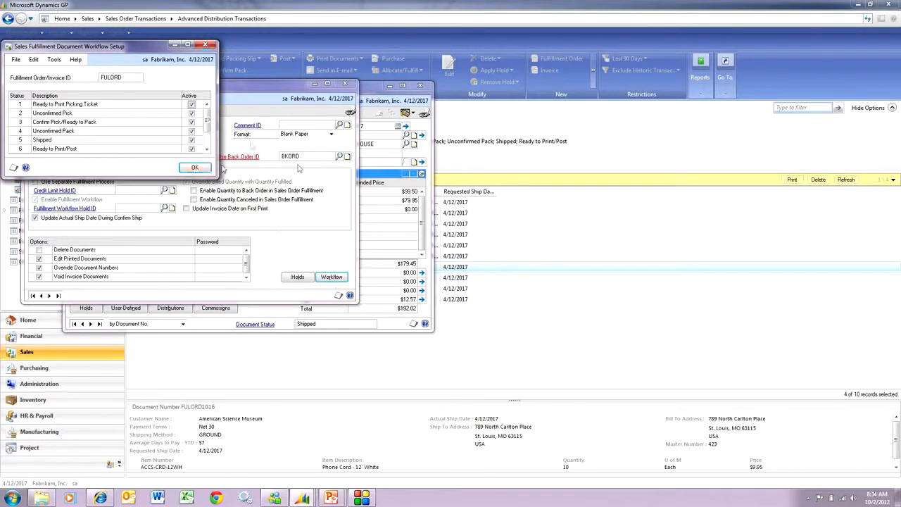
{"action": "left_click", "coordinate": [195, 168]}
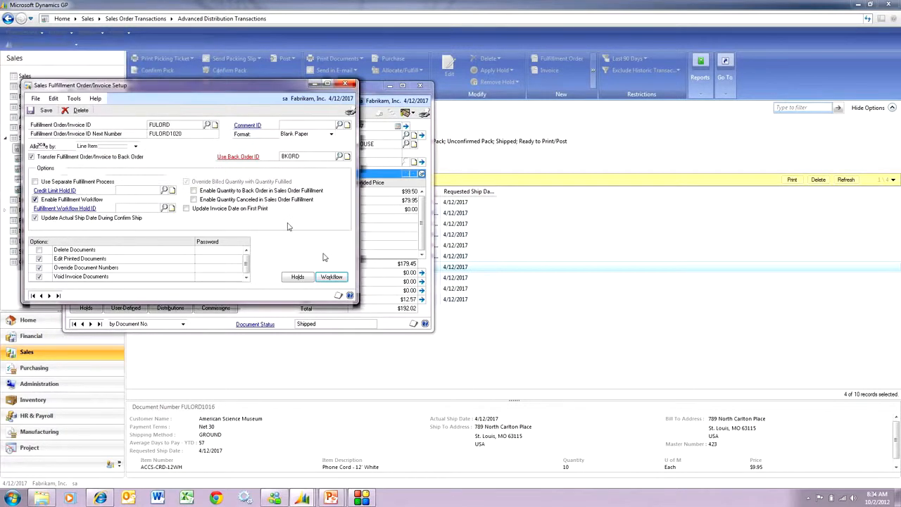
{"action": "left_click", "coordinate": [345, 84]}
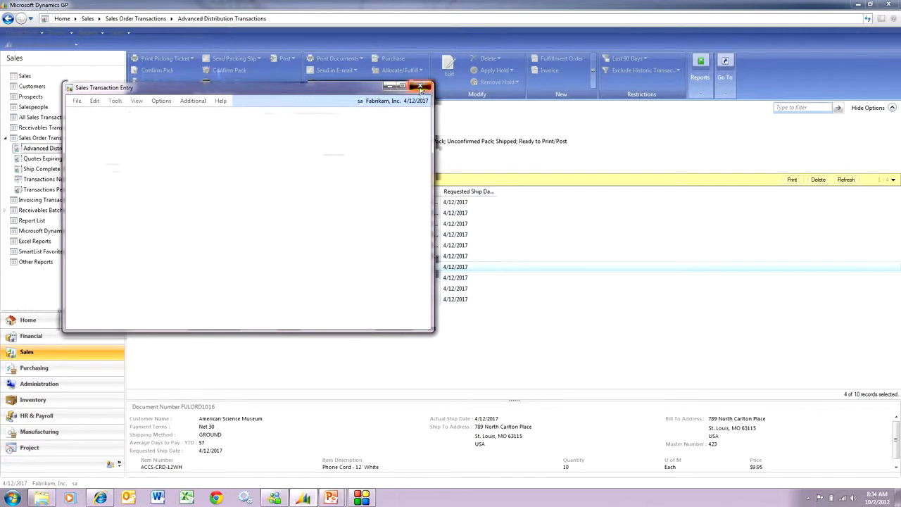
{"action": "left_click", "coordinate": [421, 87]}
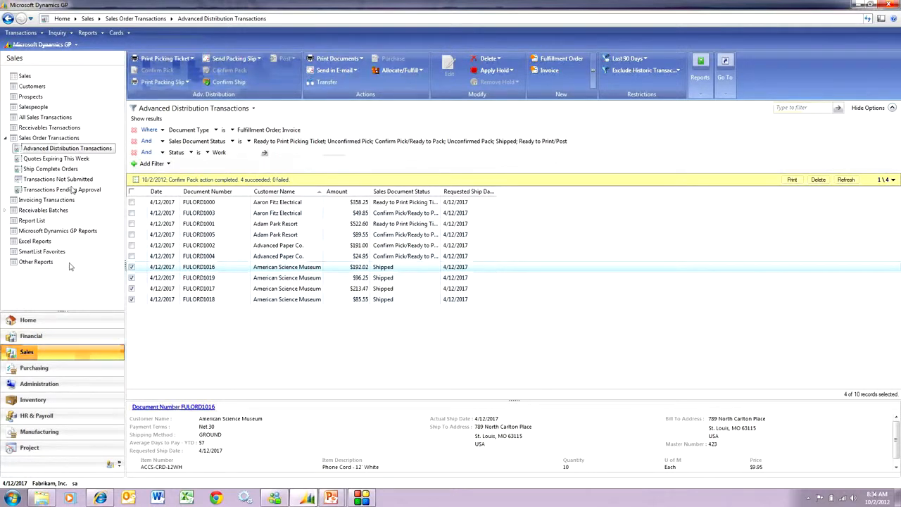
Step: Open Sales Bulk Confirmation with the Confirm Ship action and display all matching documents by batch ID
{"action": "left_click", "coordinate": [26, 76]}
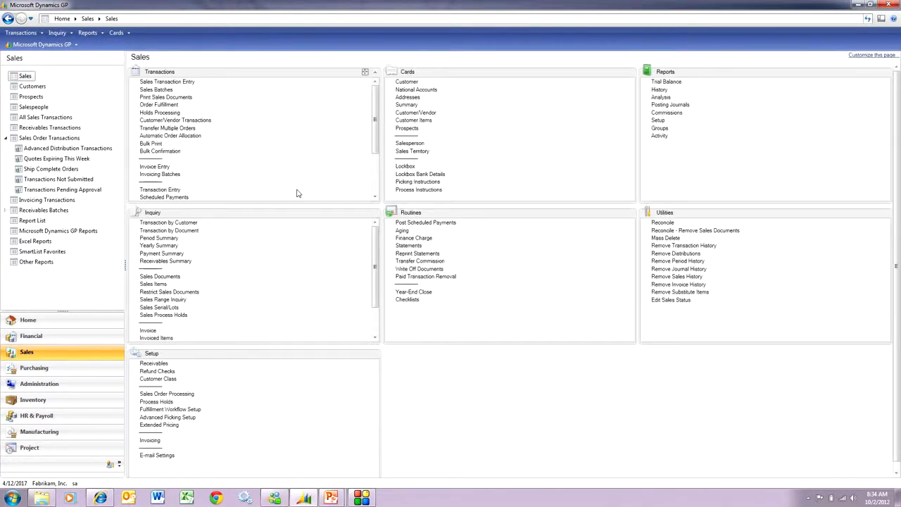
{"action": "left_click", "coordinate": [171, 152]}
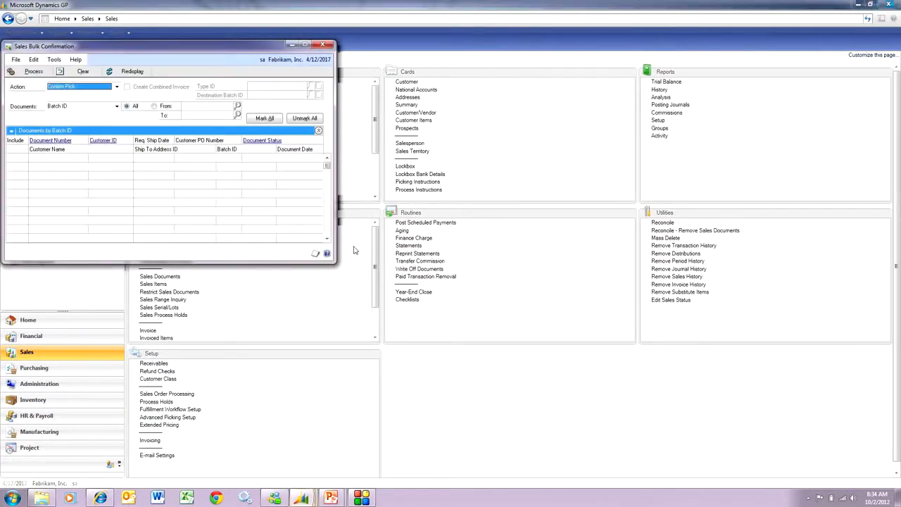
{"action": "left_click", "coordinate": [117, 87]}
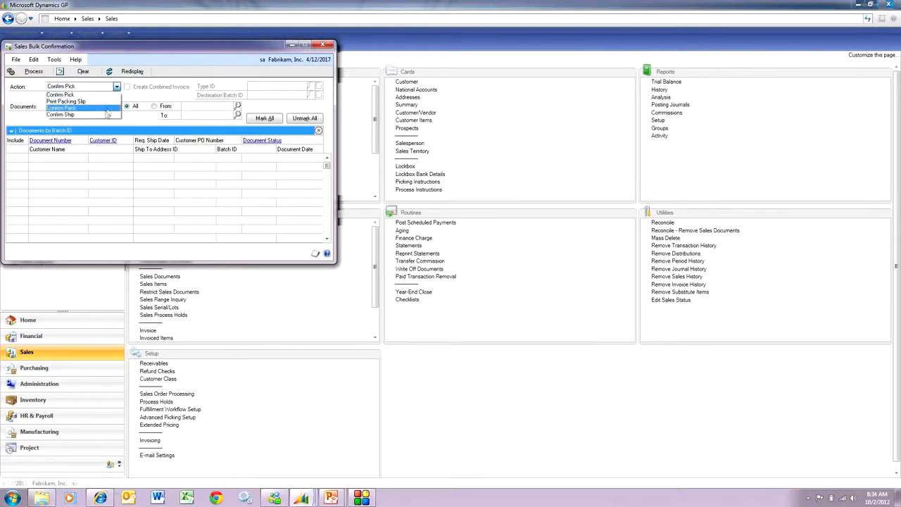
{"action": "left_click", "coordinate": [105, 114]}
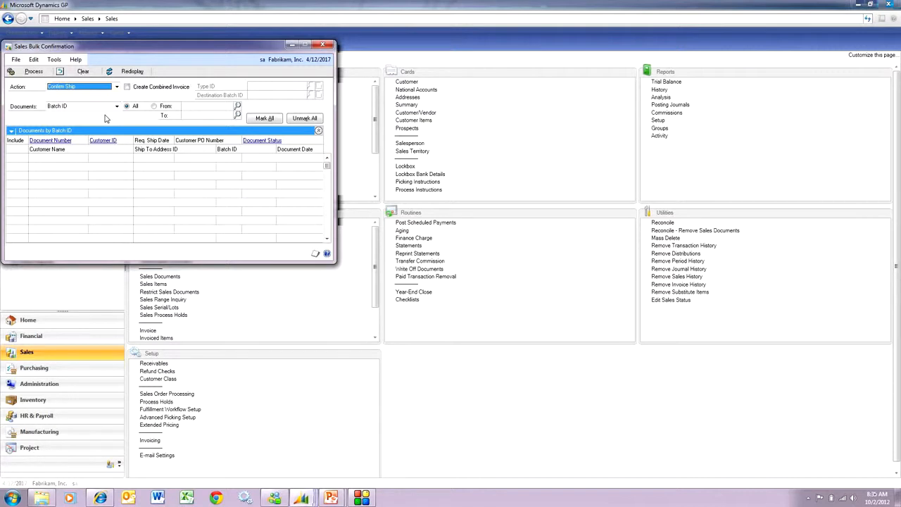
{"action": "left_click", "coordinate": [127, 71]}
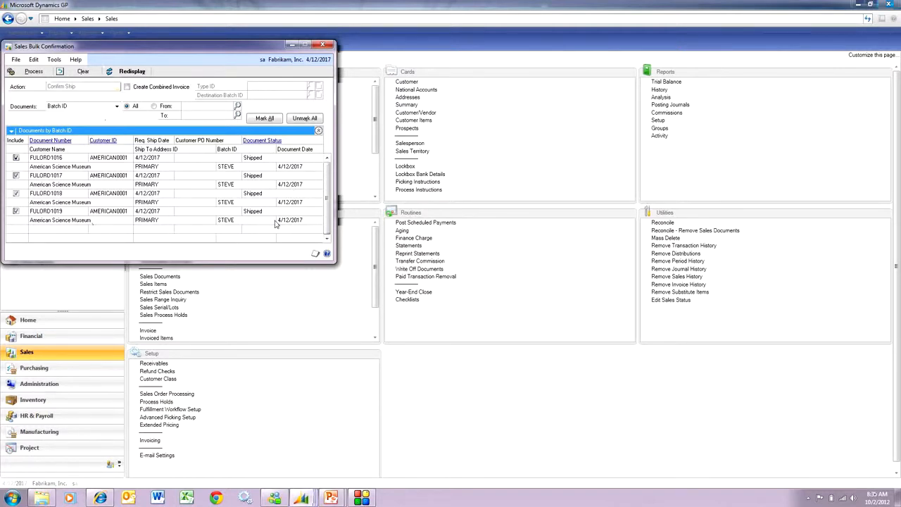
Step: Enable a combined invoice with type ID STDINV, using the fulfillment orders' own batch as the destination batch
{"action": "left_click", "coordinate": [131, 88]}
{"action": "left_click", "coordinate": [300, 88]}
{"action": "left_click", "coordinate": [312, 86]}
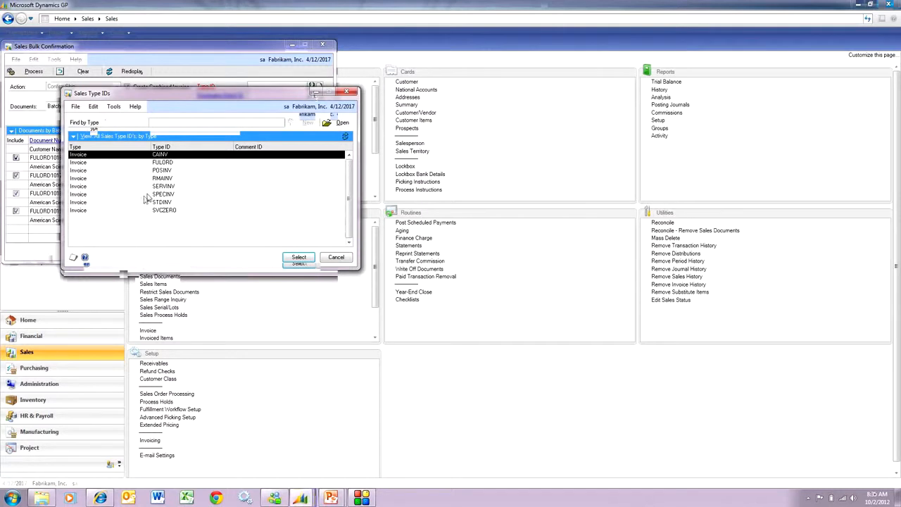
{"action": "double_click", "coordinate": [149, 204]}
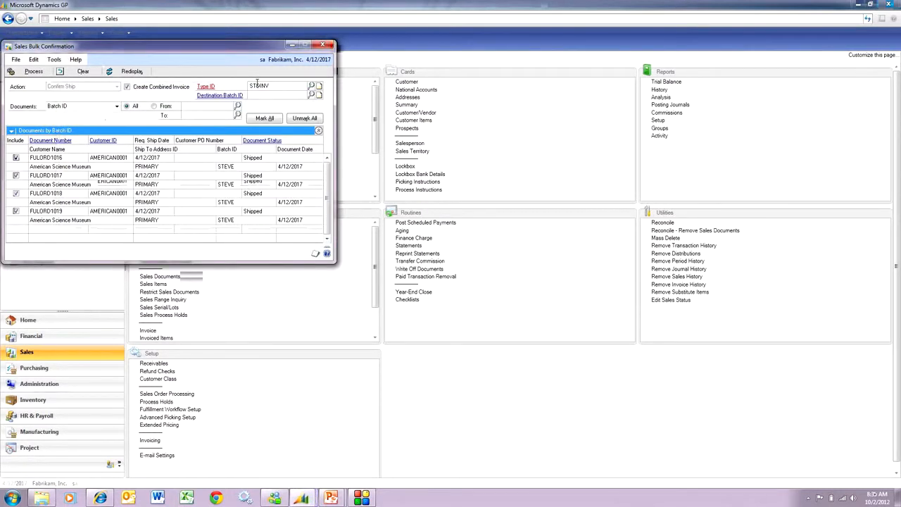
{"action": "type", "text": "STEVE"}
{"action": "key", "text": "Tab"}
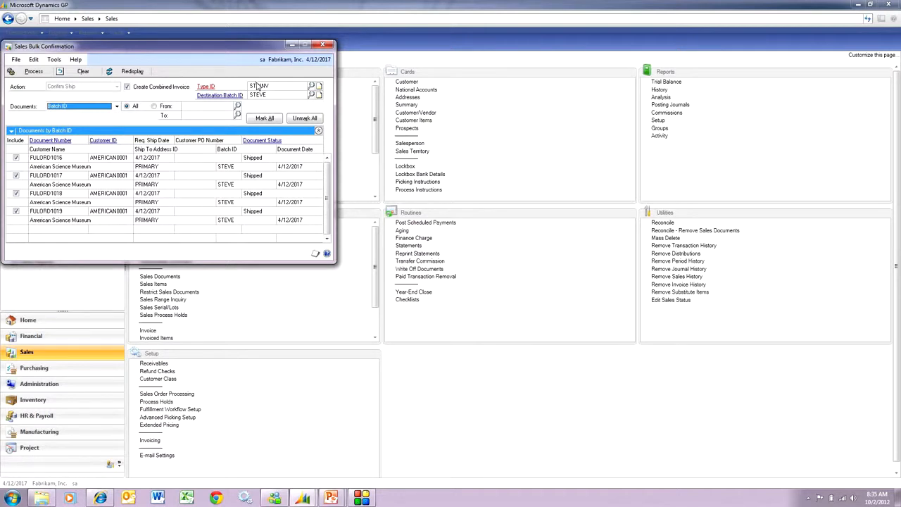
Step: Process the Confirm Ship action for the four fulfillment orders and close the combined invoice report and Sales Bulk Confirmation
{"action": "left_click", "coordinate": [34, 73]}
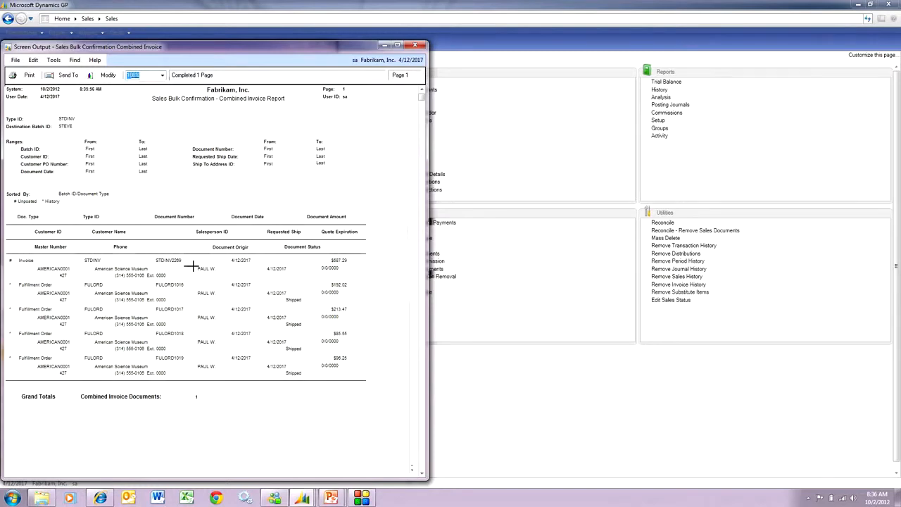
{"action": "left_click", "coordinate": [415, 45]}
{"action": "left_click", "coordinate": [290, 45]}
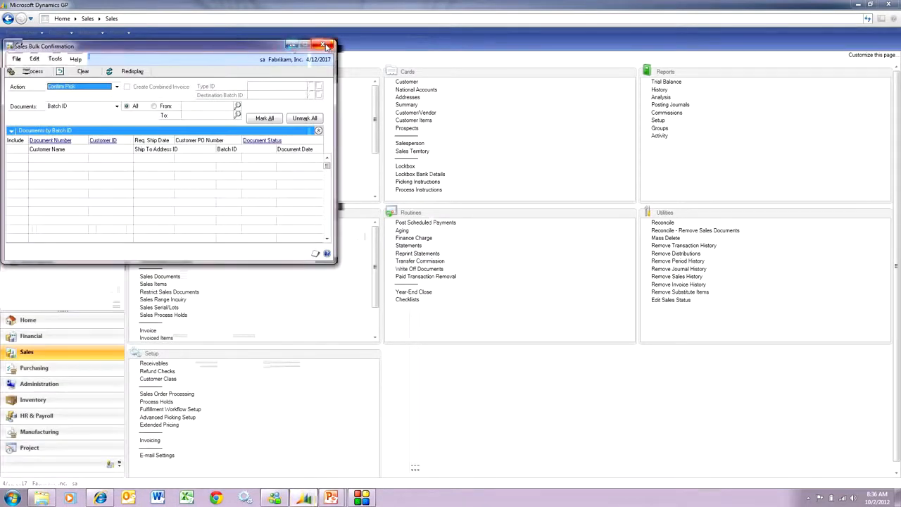
{"action": "left_click", "coordinate": [322, 45]}
Step: Open American Science Museum's new combined invoice in Sales Transaction Entry through the invoice lookup, sorted by master number
{"action": "left_click", "coordinate": [163, 82]}
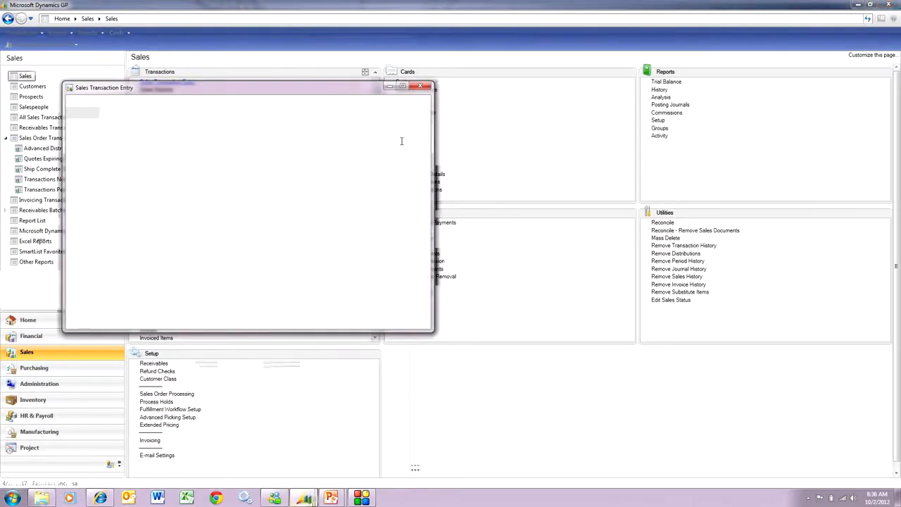
{"action": "left_click", "coordinate": [183, 127]}
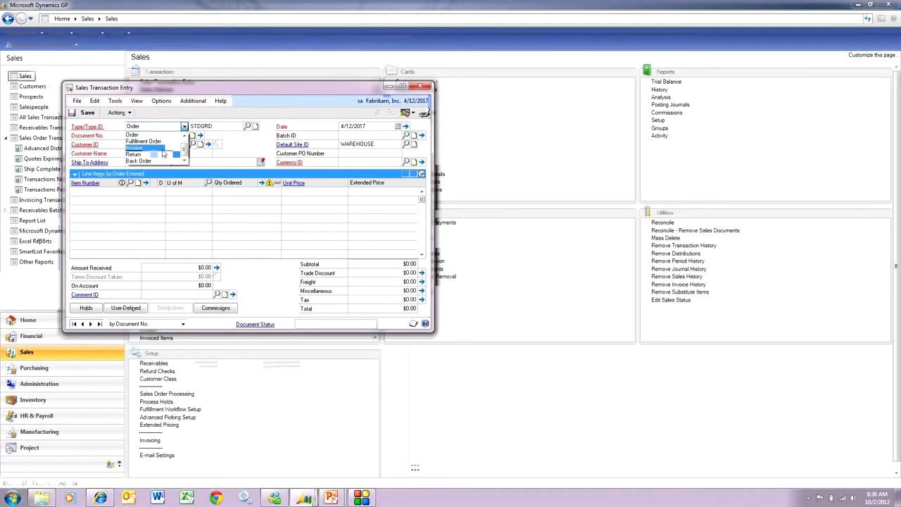
{"action": "left_click", "coordinate": [151, 148]}
{"action": "left_click", "coordinate": [183, 135]}
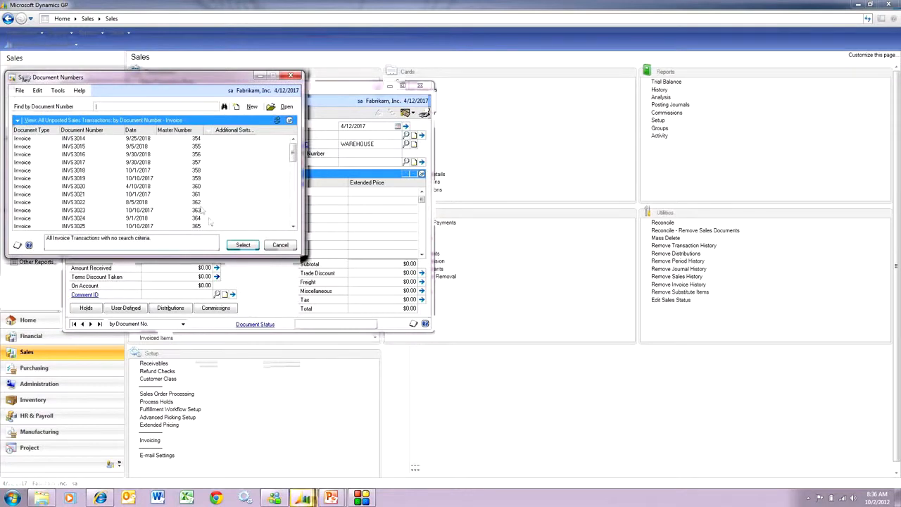
{"action": "left_click_drag", "start_coordinate": [293, 152], "coordinate": [287, 235]}
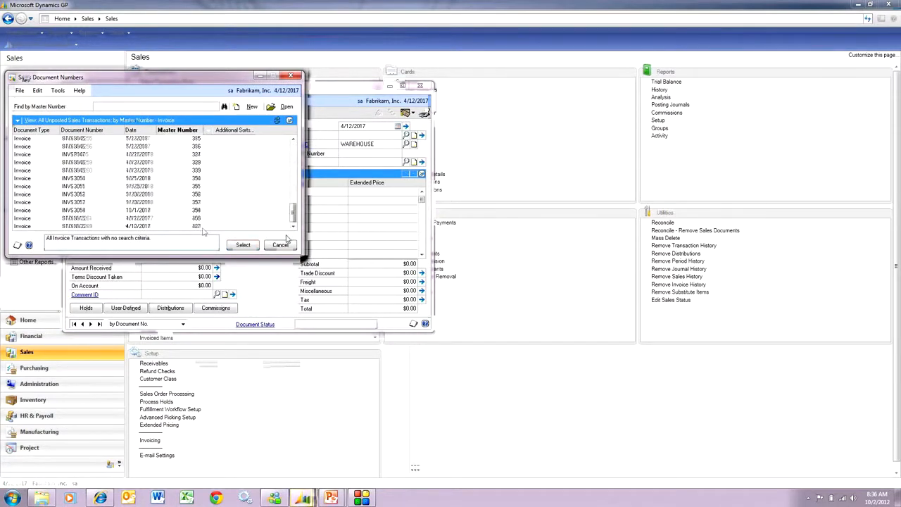
{"action": "left_click", "coordinate": [264, 226]}
{"action": "left_click", "coordinate": [243, 245]}
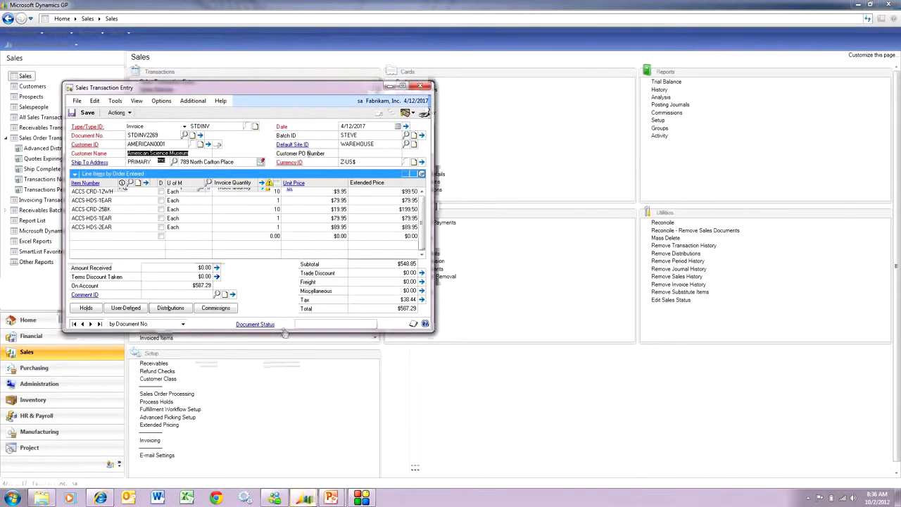